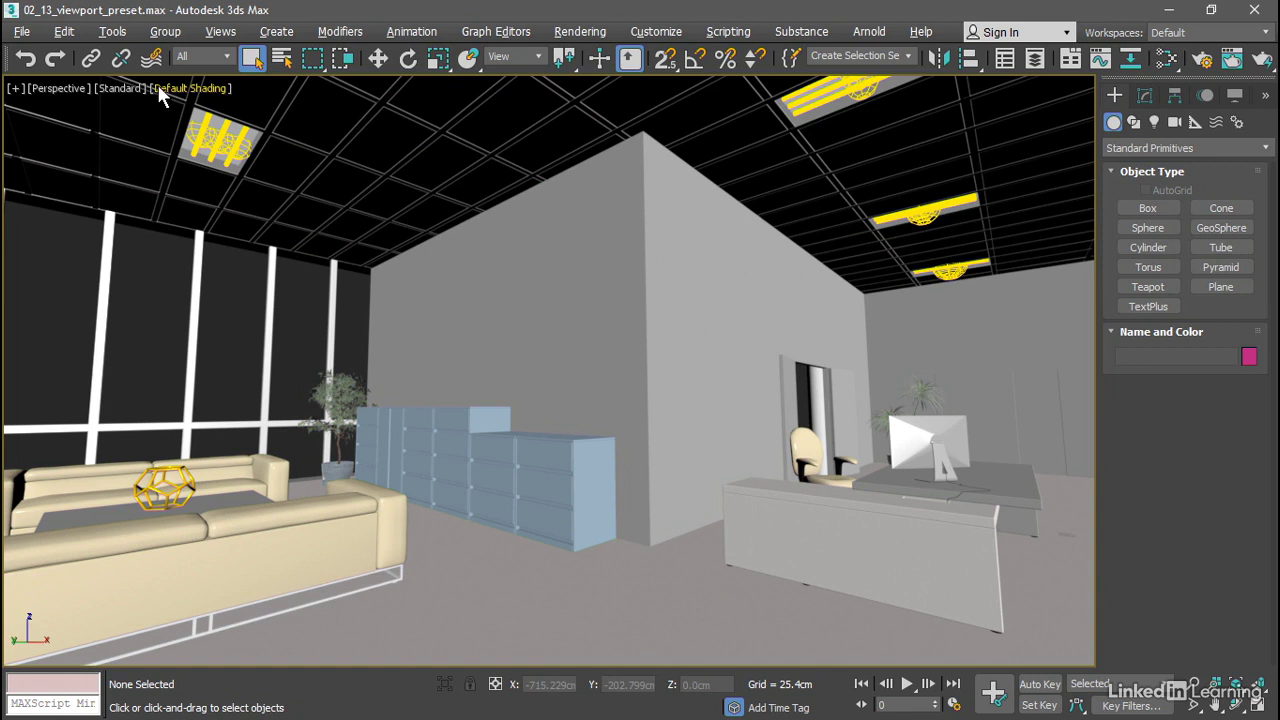
# - Keep Default Shading, preview the High Quality preset in the perspective viewport, and switch back to Standard
pyautogui.click(158, 87)
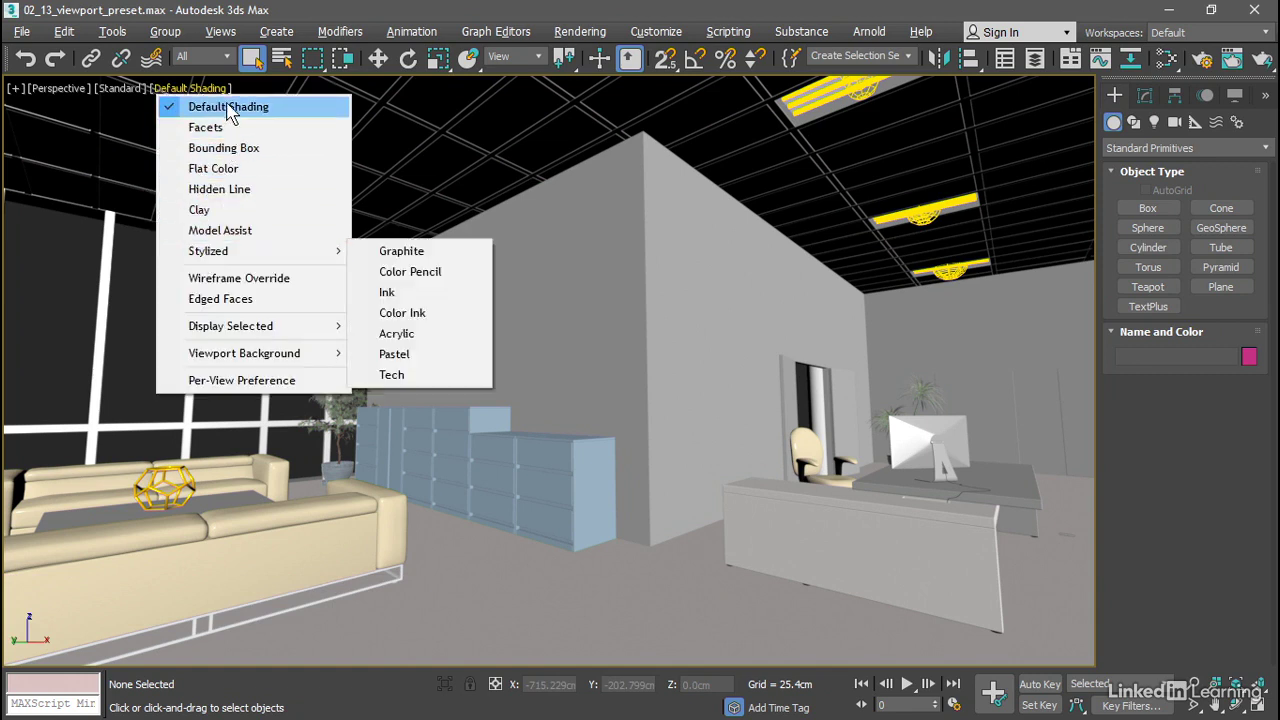
pyautogui.click(278, 108)
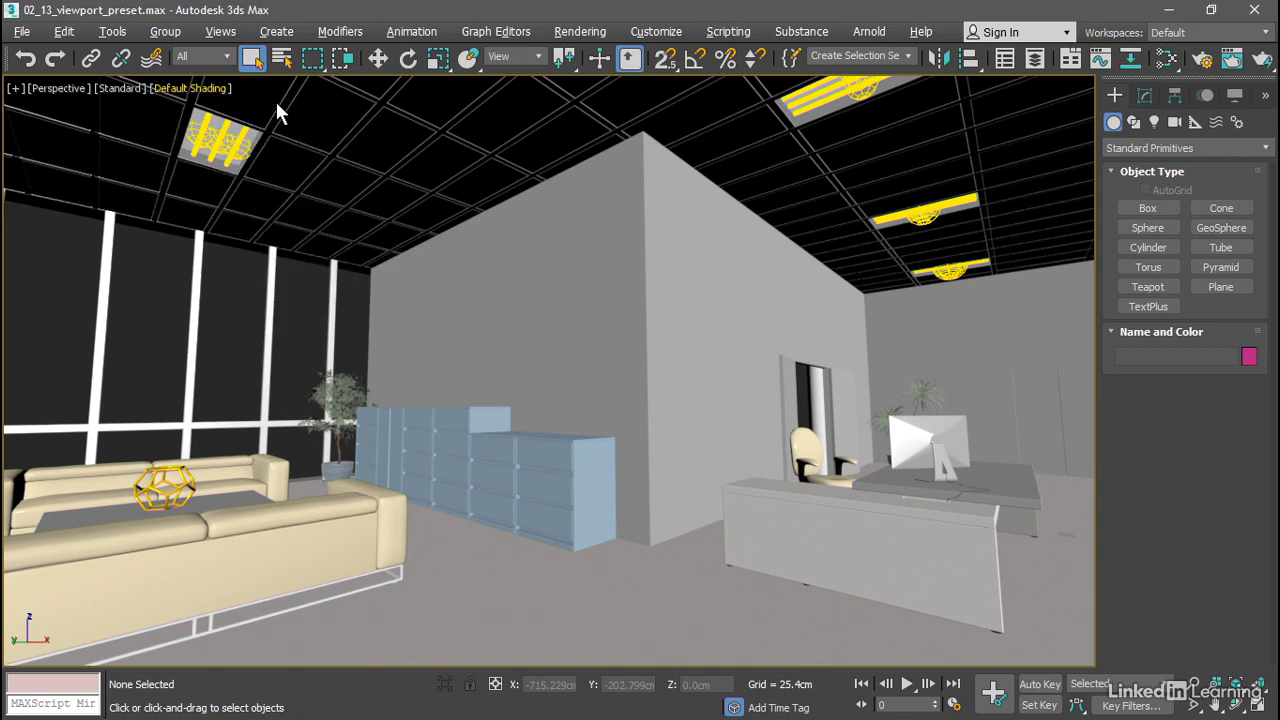
pyautogui.click(118, 89)
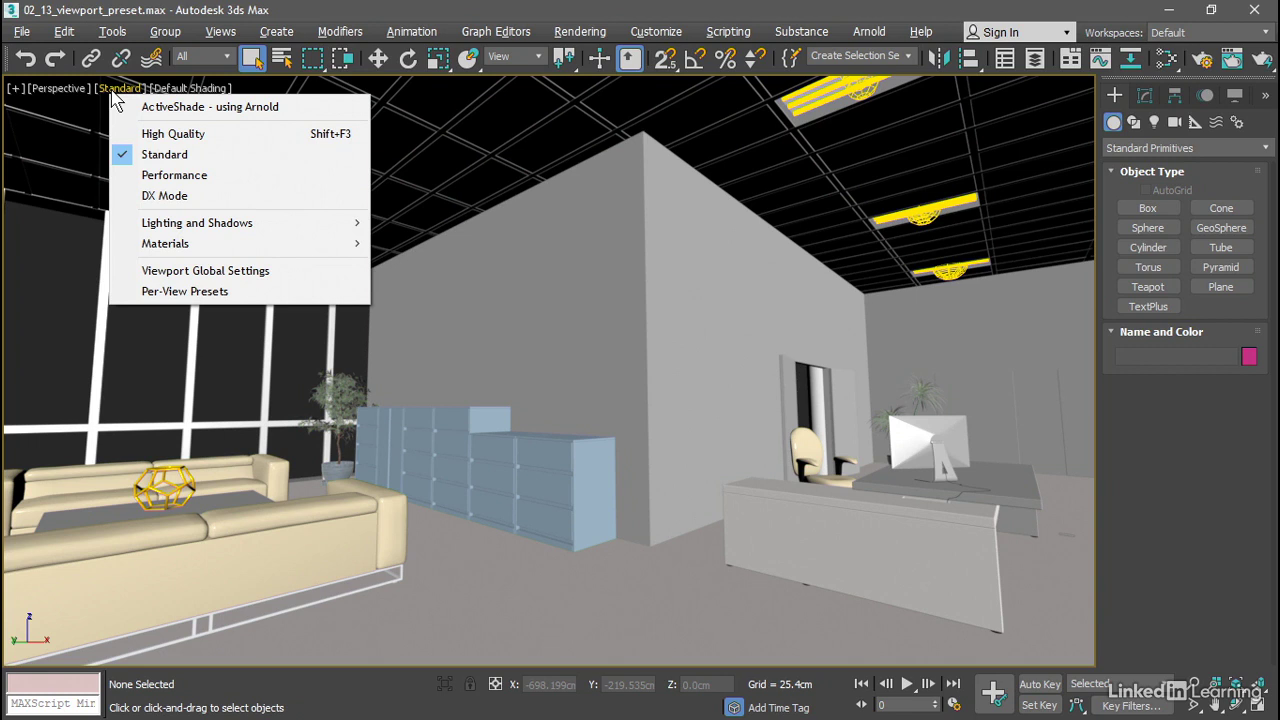
pyautogui.click(246, 141)
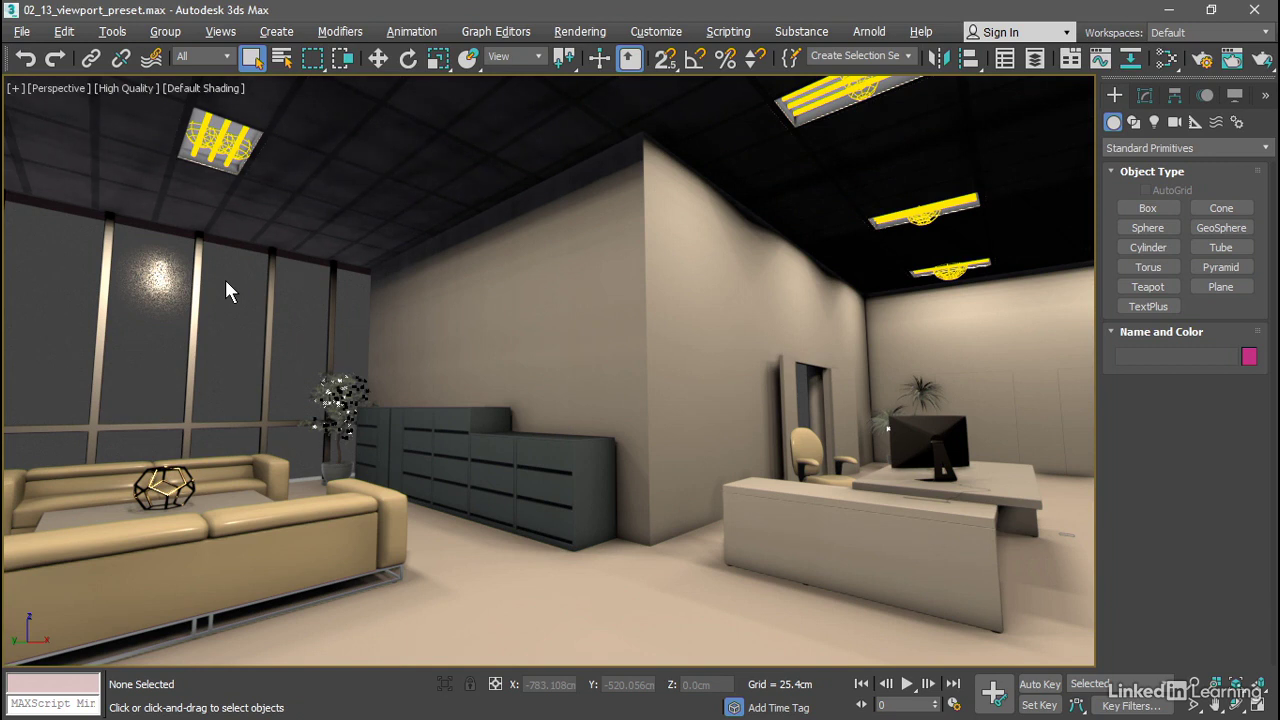
pyautogui.click(134, 87)
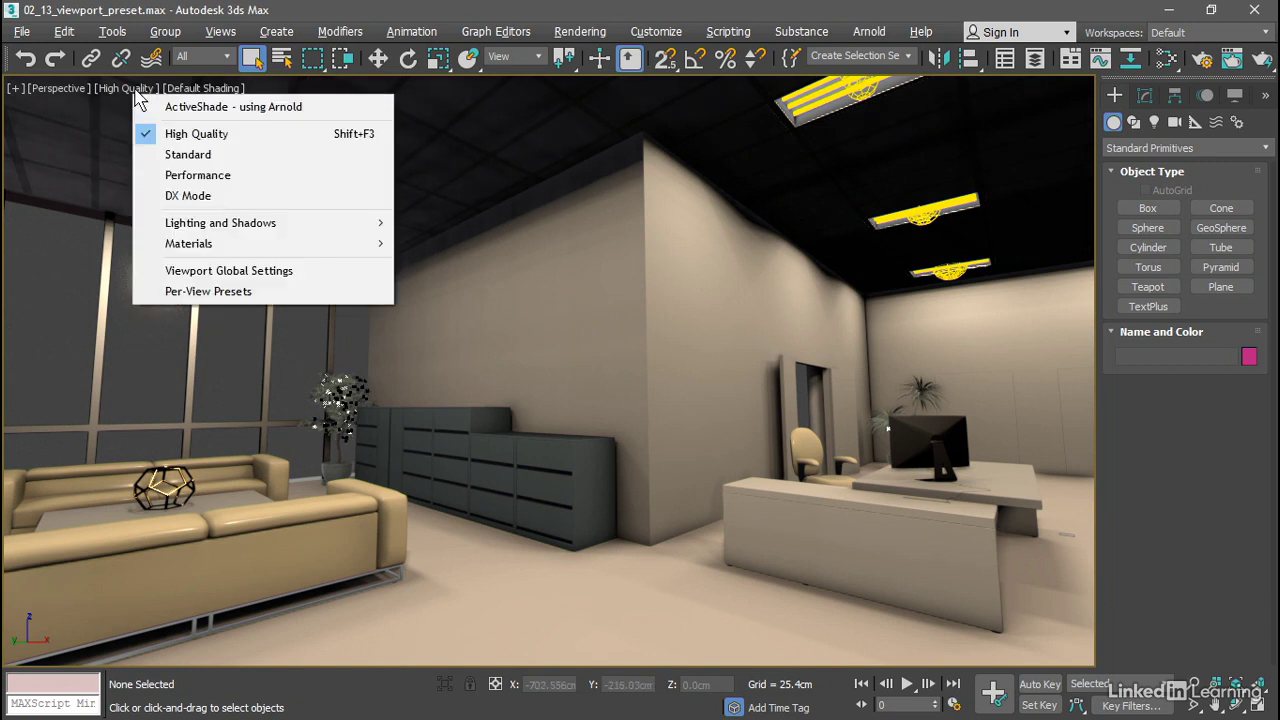
pyautogui.click(180, 154)
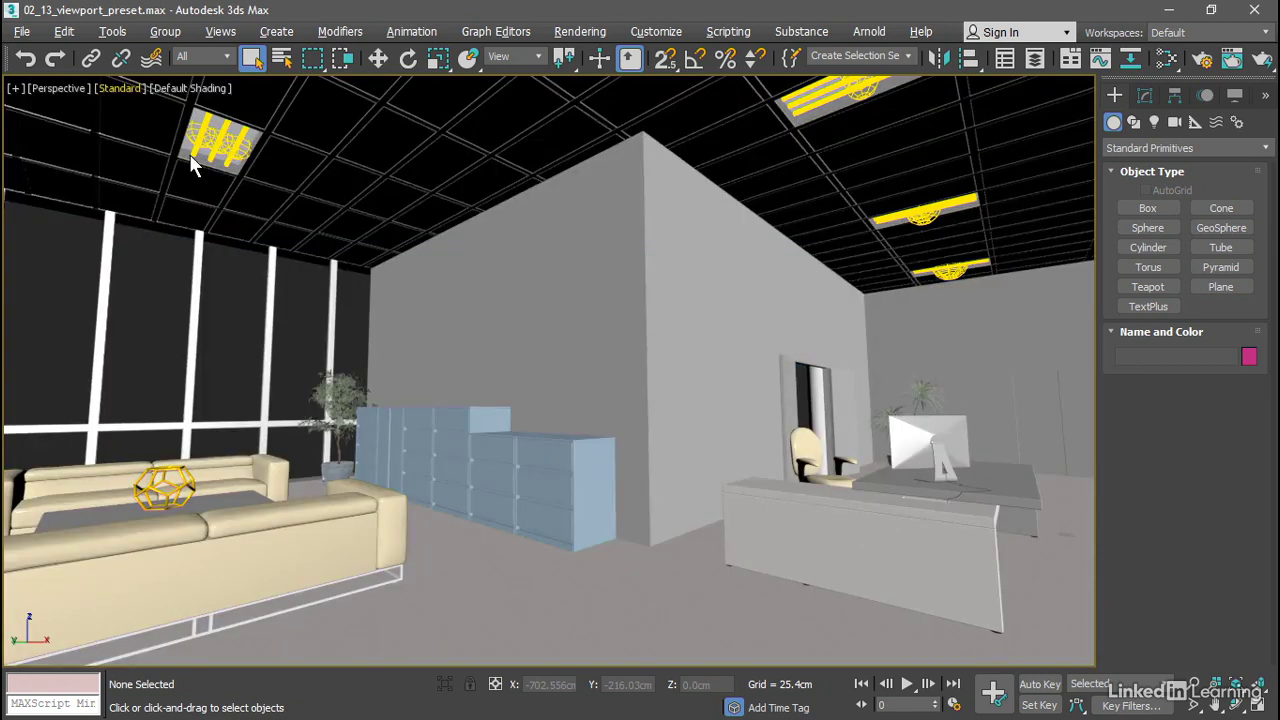
# - Illuminate the perspective viewport with scene lights instead of default lights
pyautogui.click(119, 88)
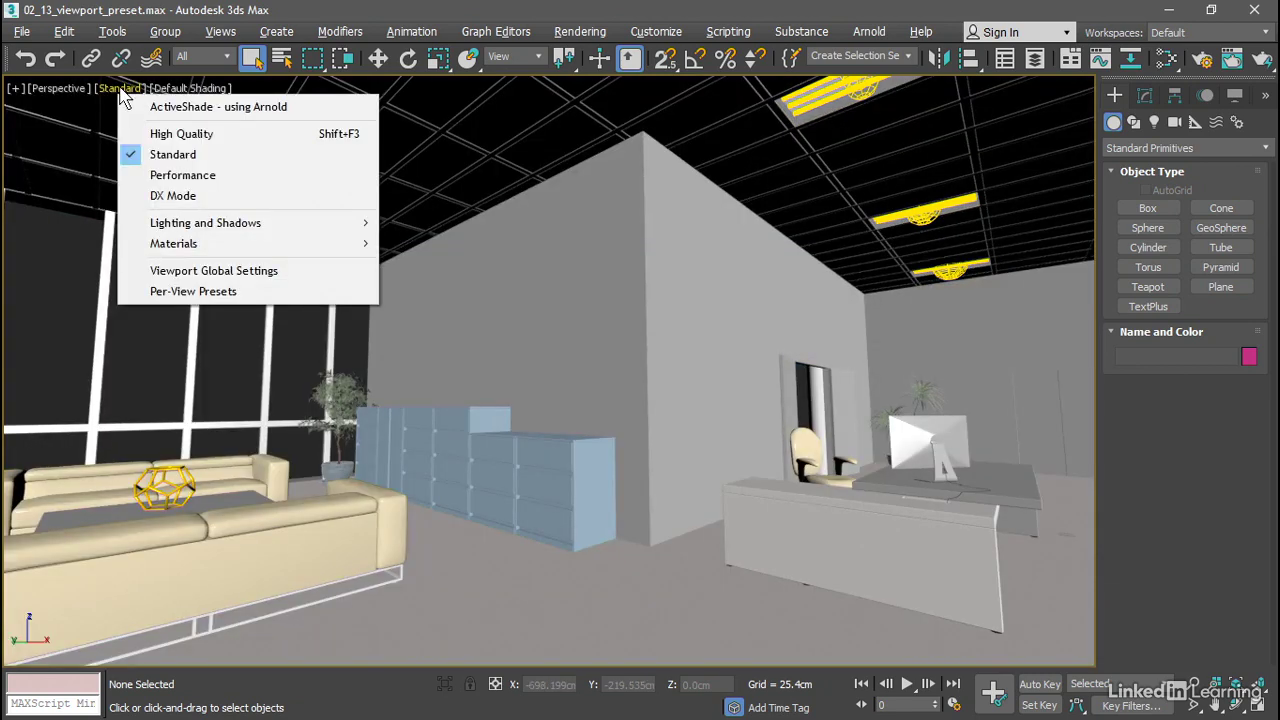
pyautogui.moveTo(243, 226)
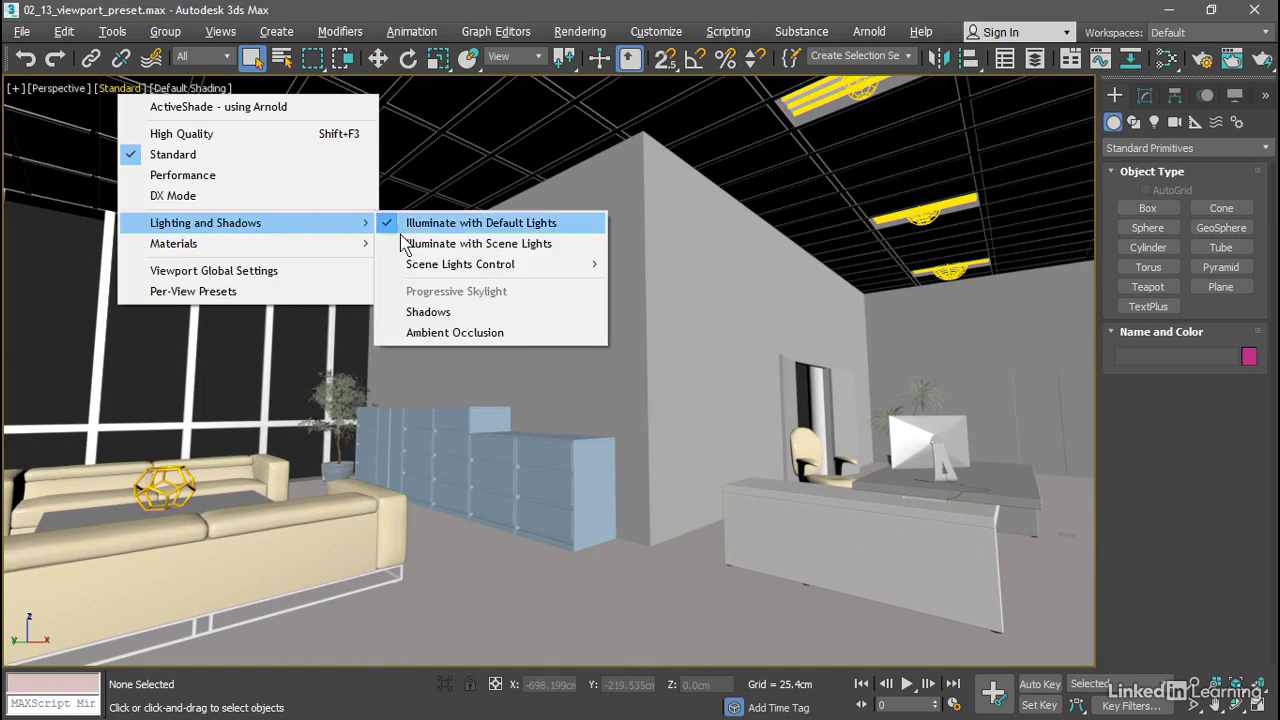
pyautogui.click(515, 248)
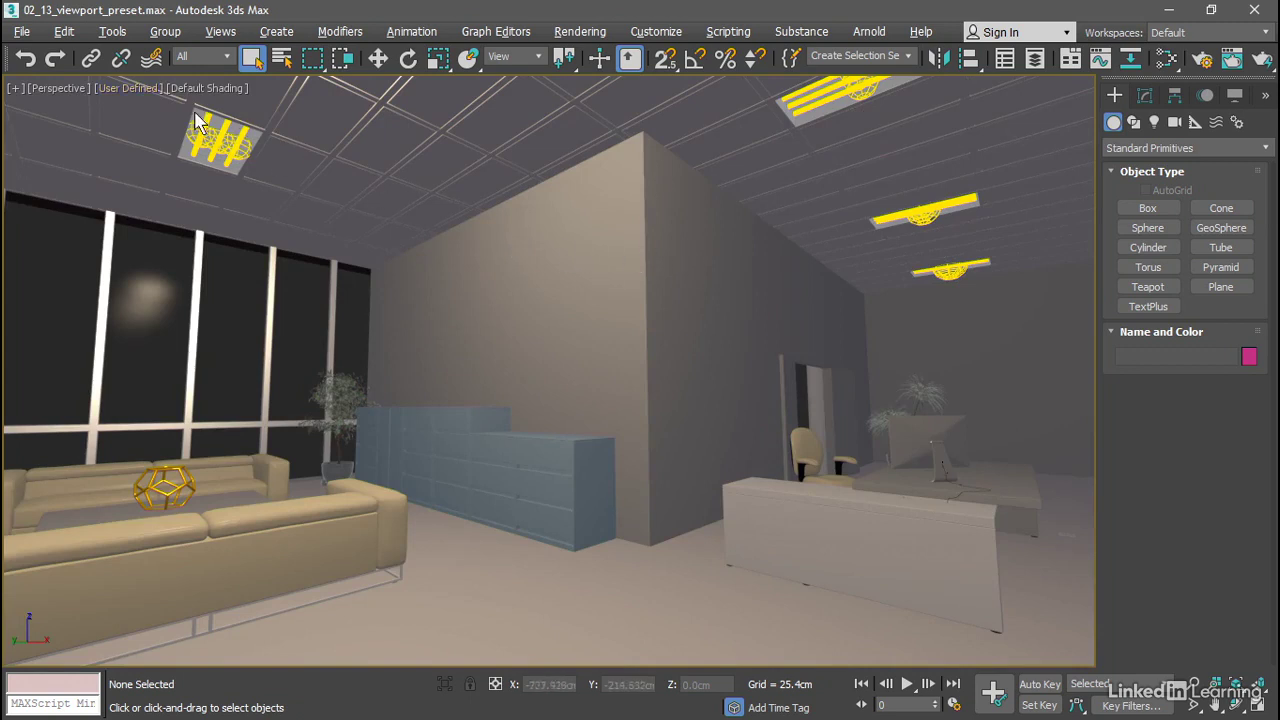
# - Turn on Shadows and Ambient Occlusion for the perspective viewport
pyautogui.click(146, 88)
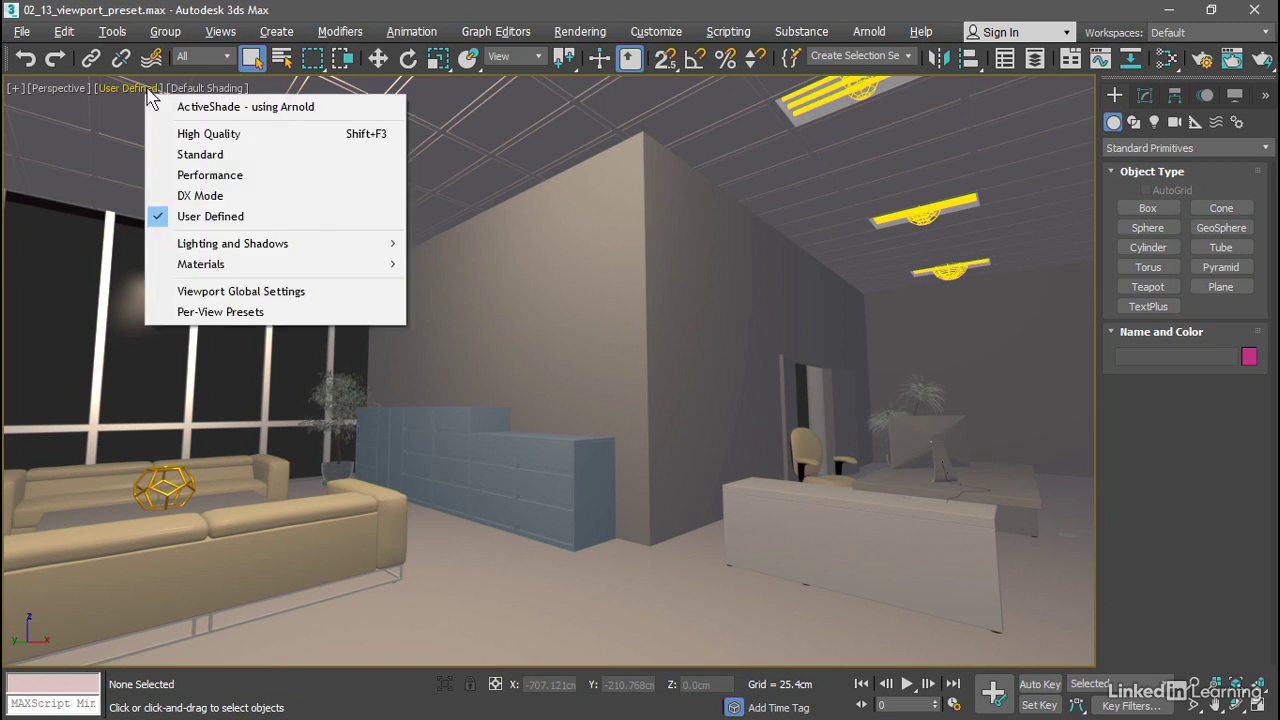
pyautogui.moveTo(271, 254)
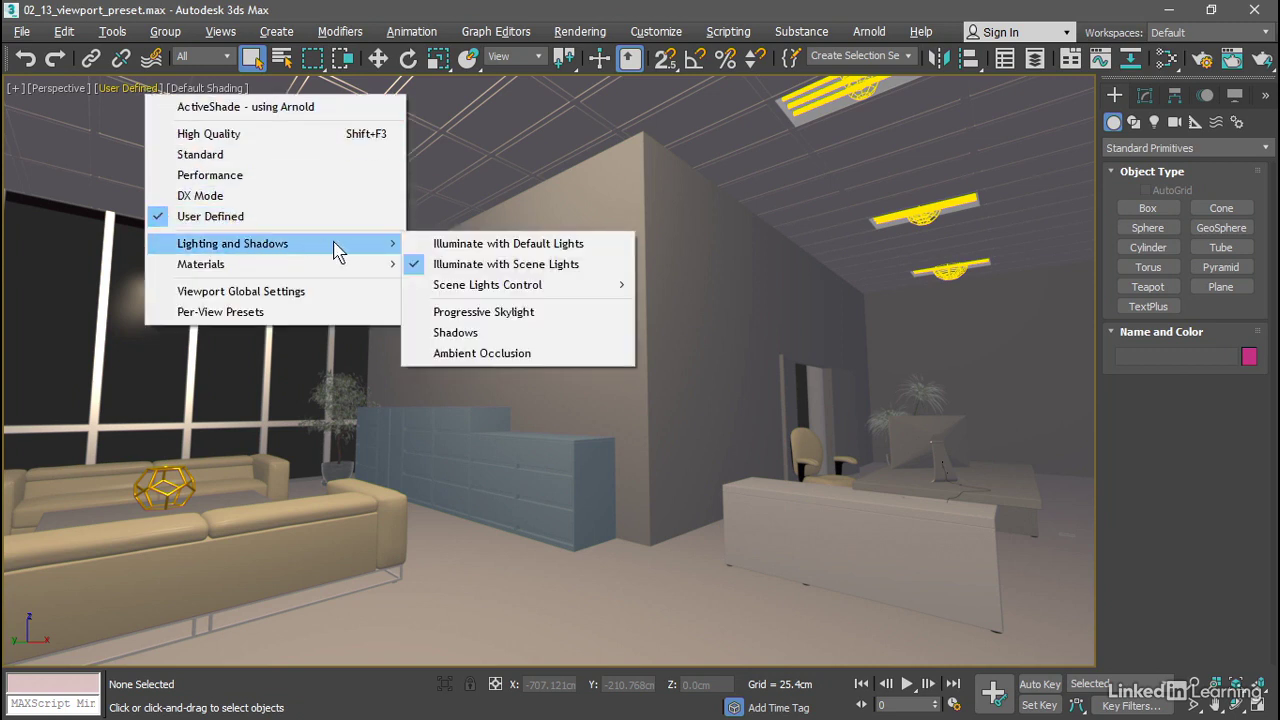
pyautogui.click(496, 336)
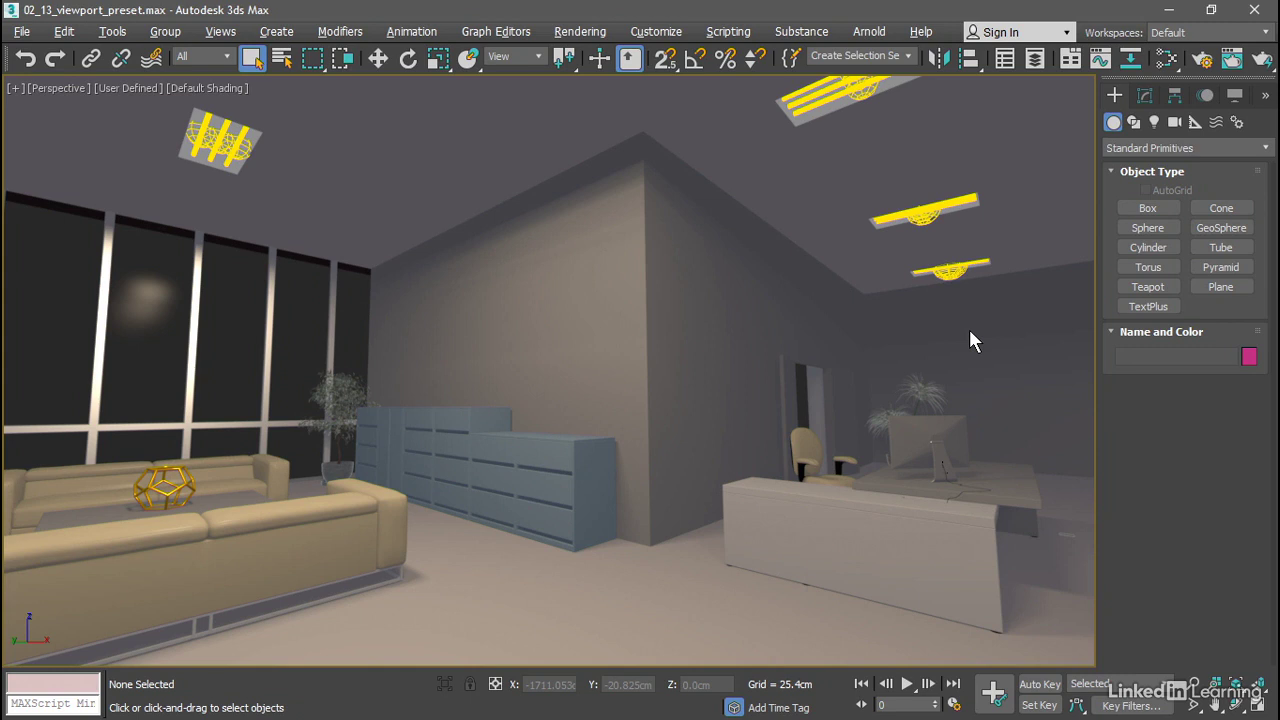
pyautogui.click(127, 88)
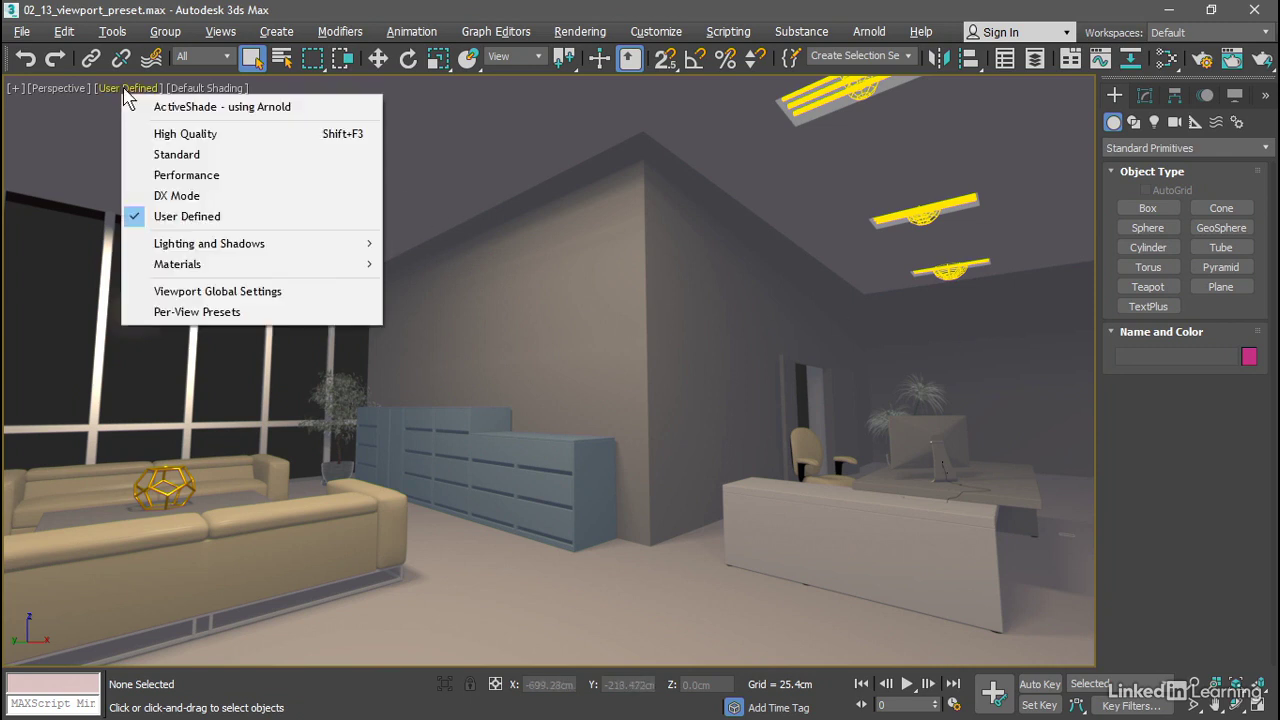
pyautogui.moveTo(210, 246)
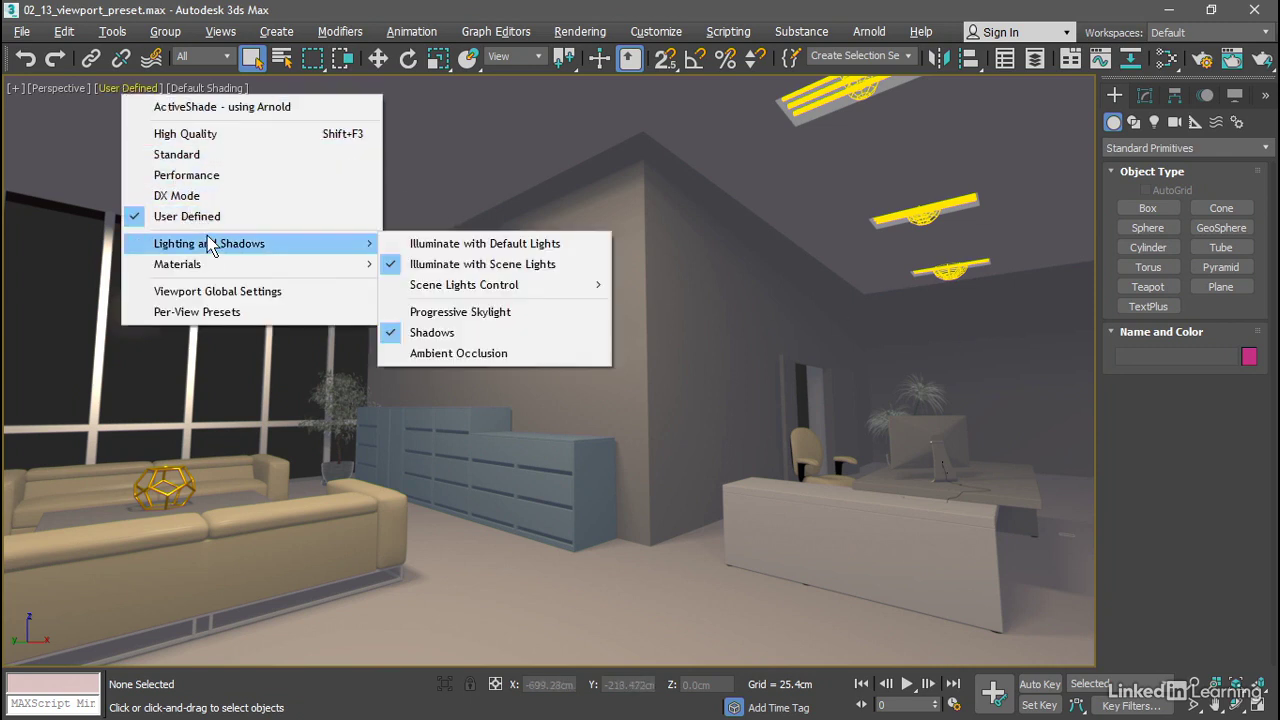
pyautogui.click(543, 355)
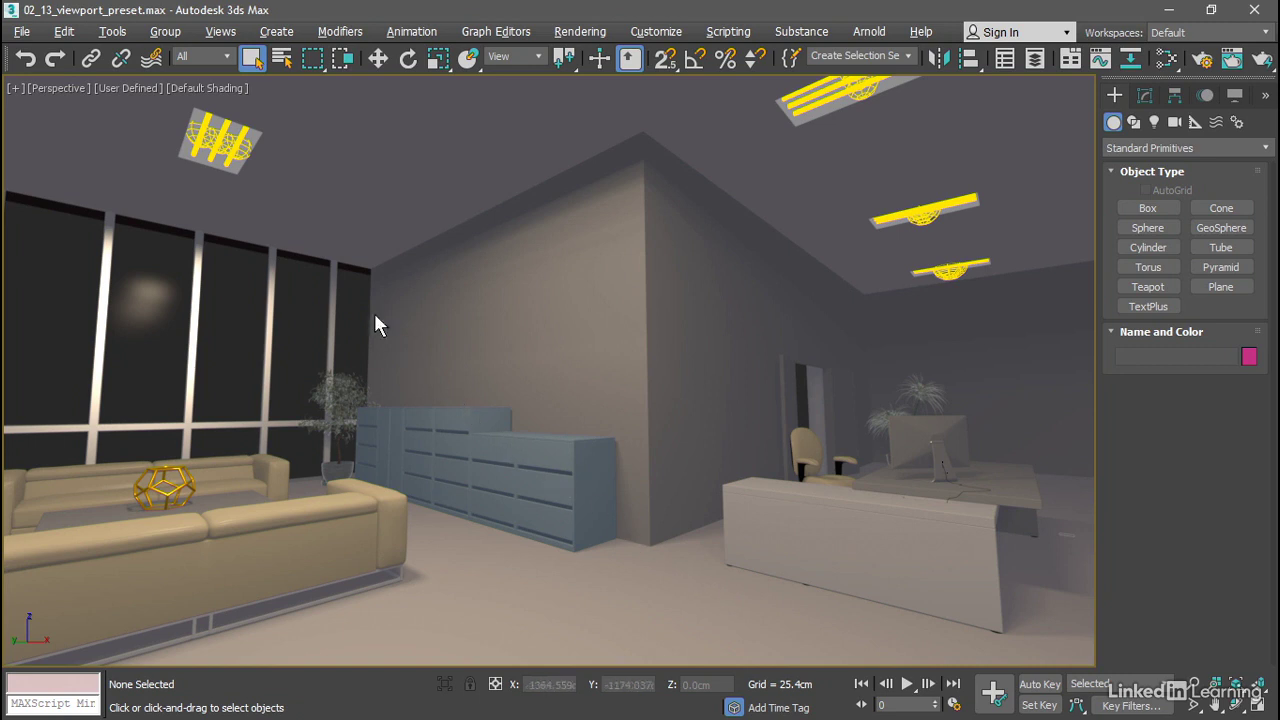
# - Open the per-view preset settings for the perspective viewport and set the rendering level to Advanced
pyautogui.click(133, 88)
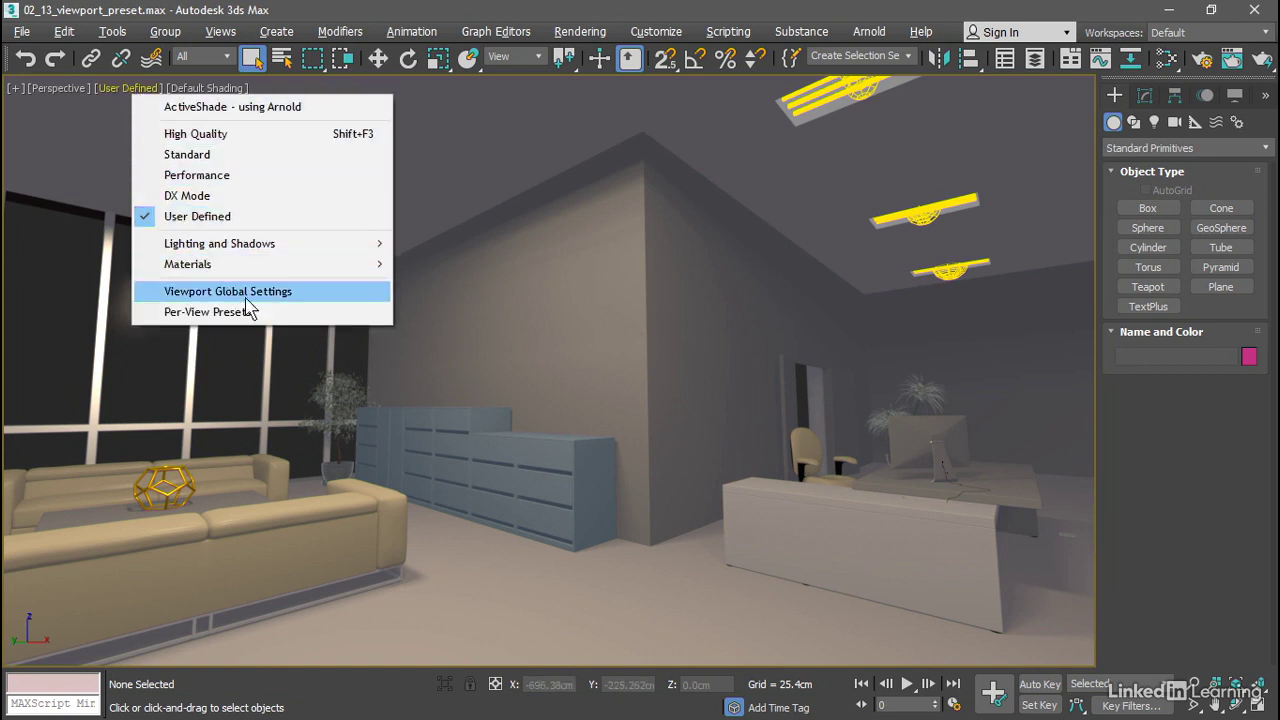
pyautogui.click(309, 318)
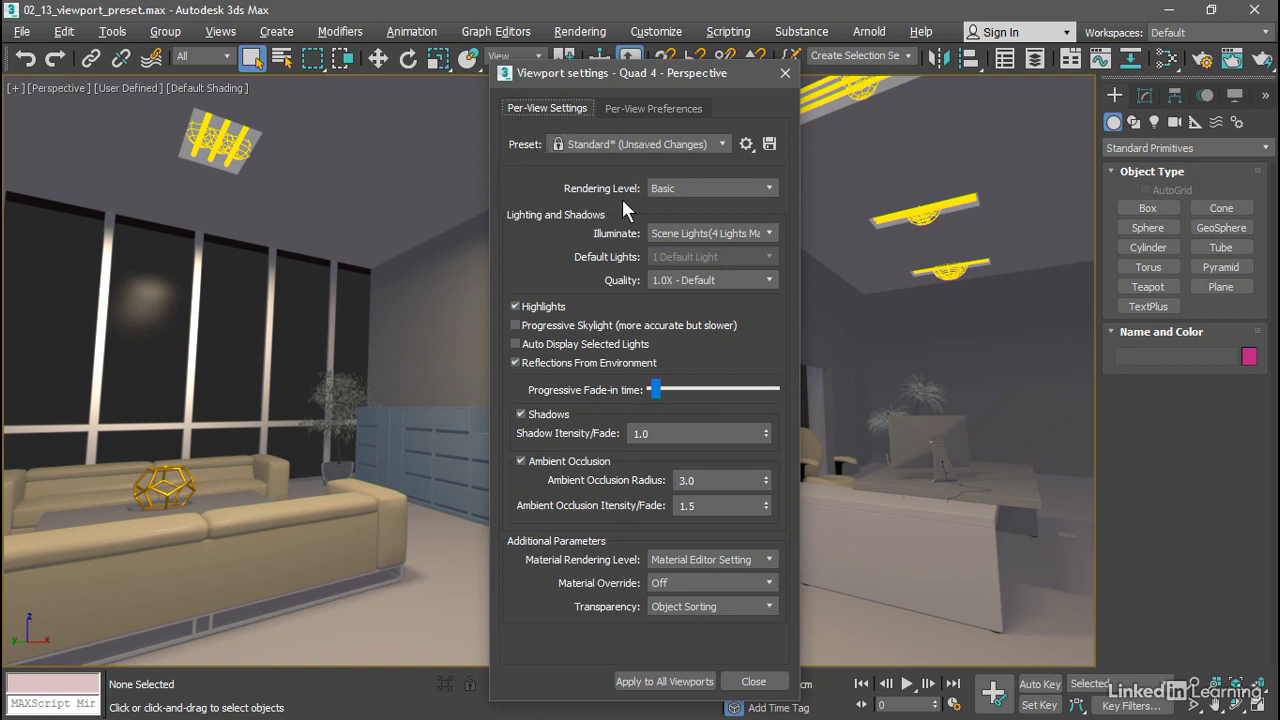
pyautogui.click(699, 187)
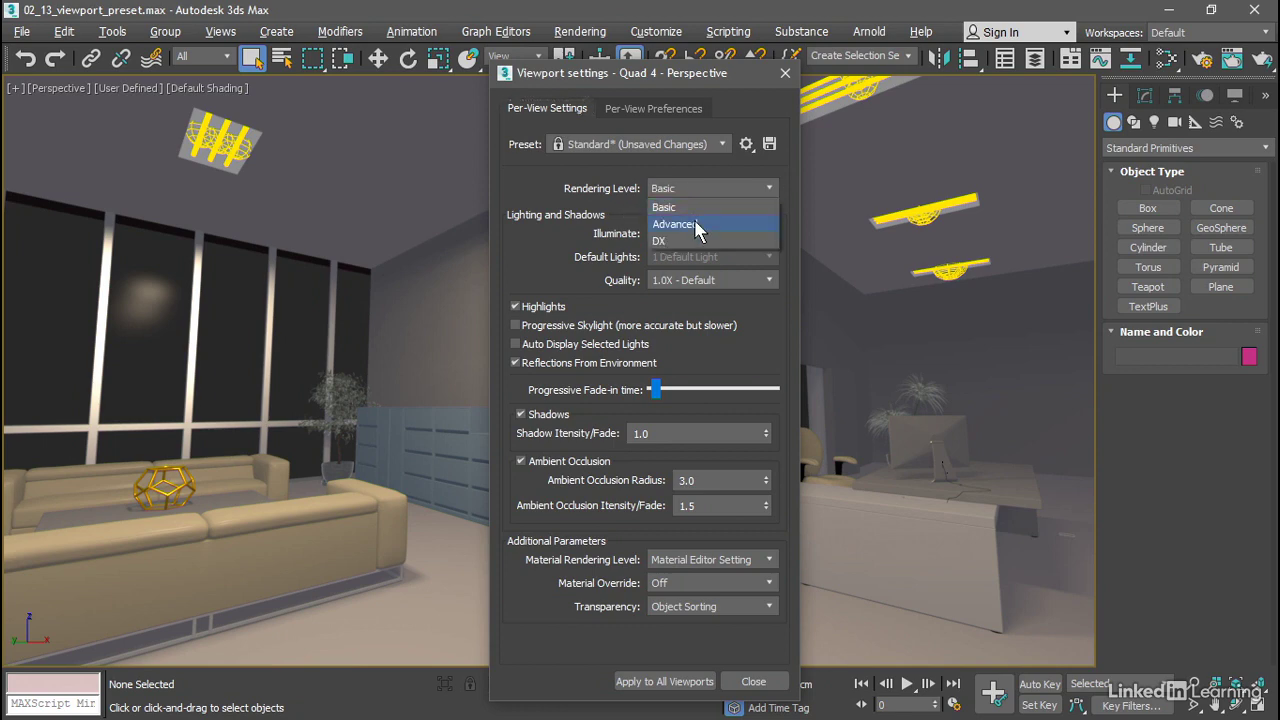
pyautogui.click(694, 222)
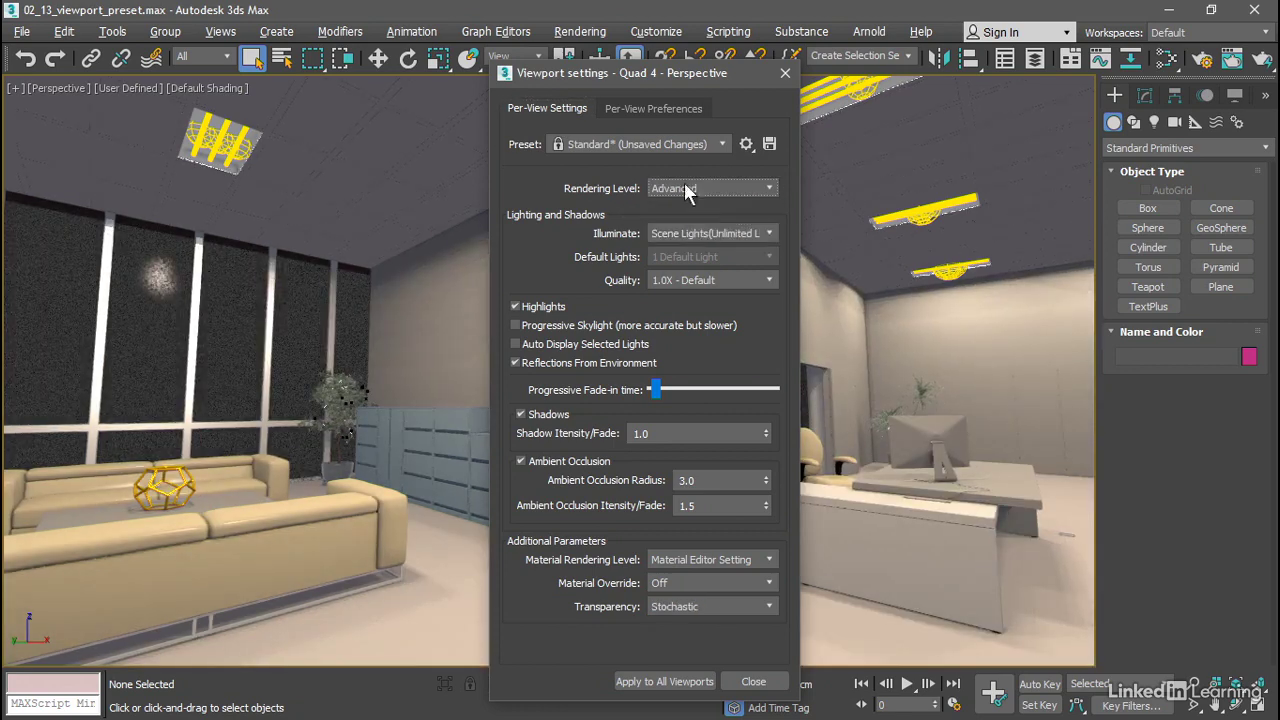
pyautogui.moveTo(657, 76); pyautogui.dragTo(174, 62)
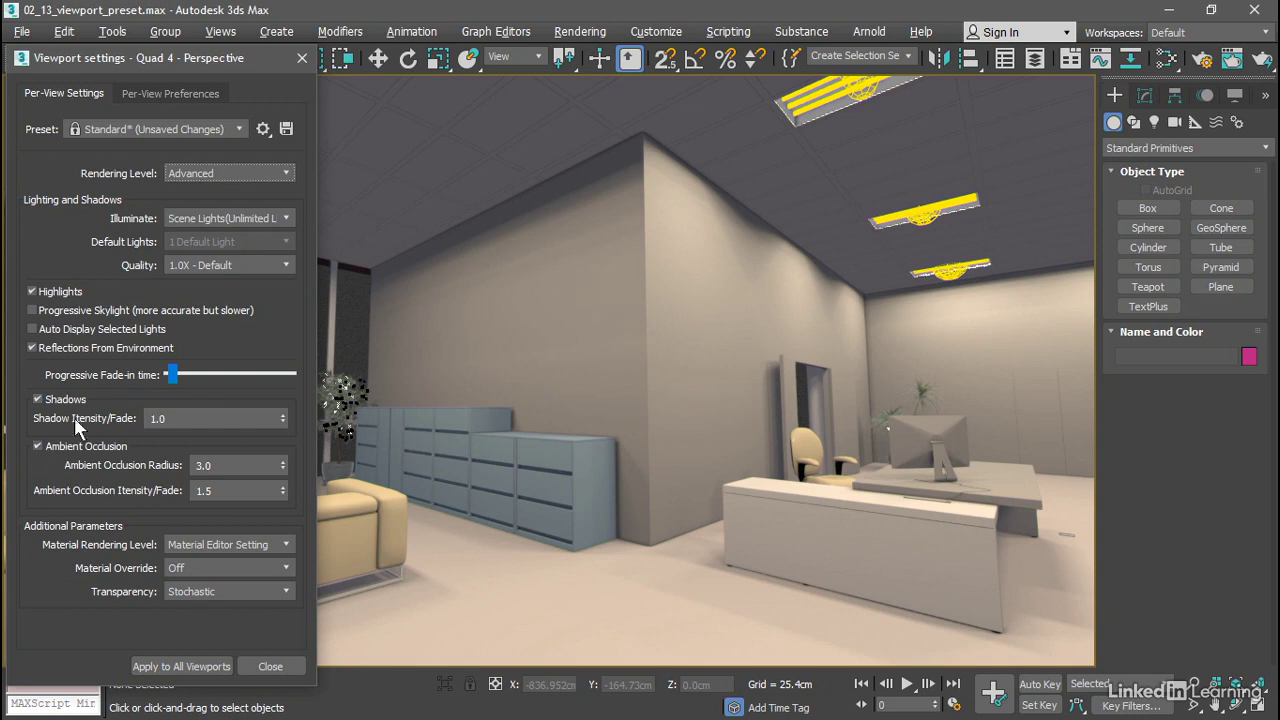
# - Illuminate the viewport with default lights and turn off Shadows to isolate the ambient occlusion effect
pyautogui.click(197, 214)
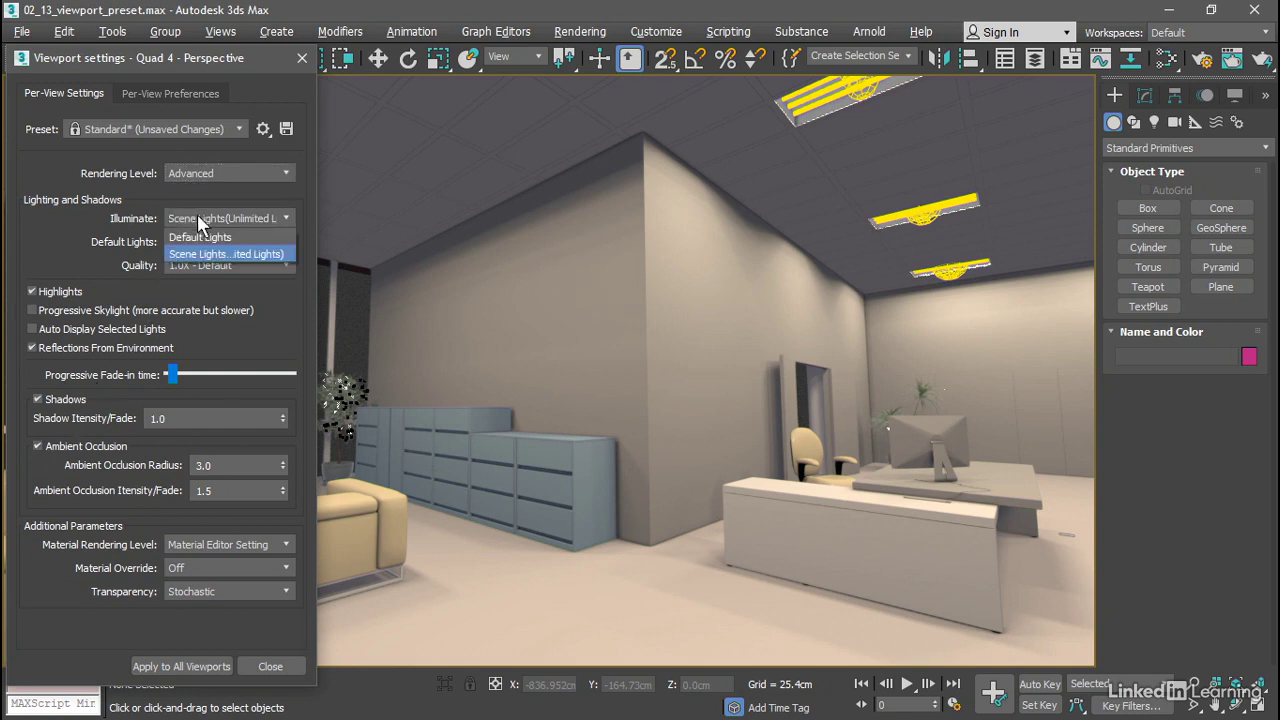
pyautogui.click(258, 236)
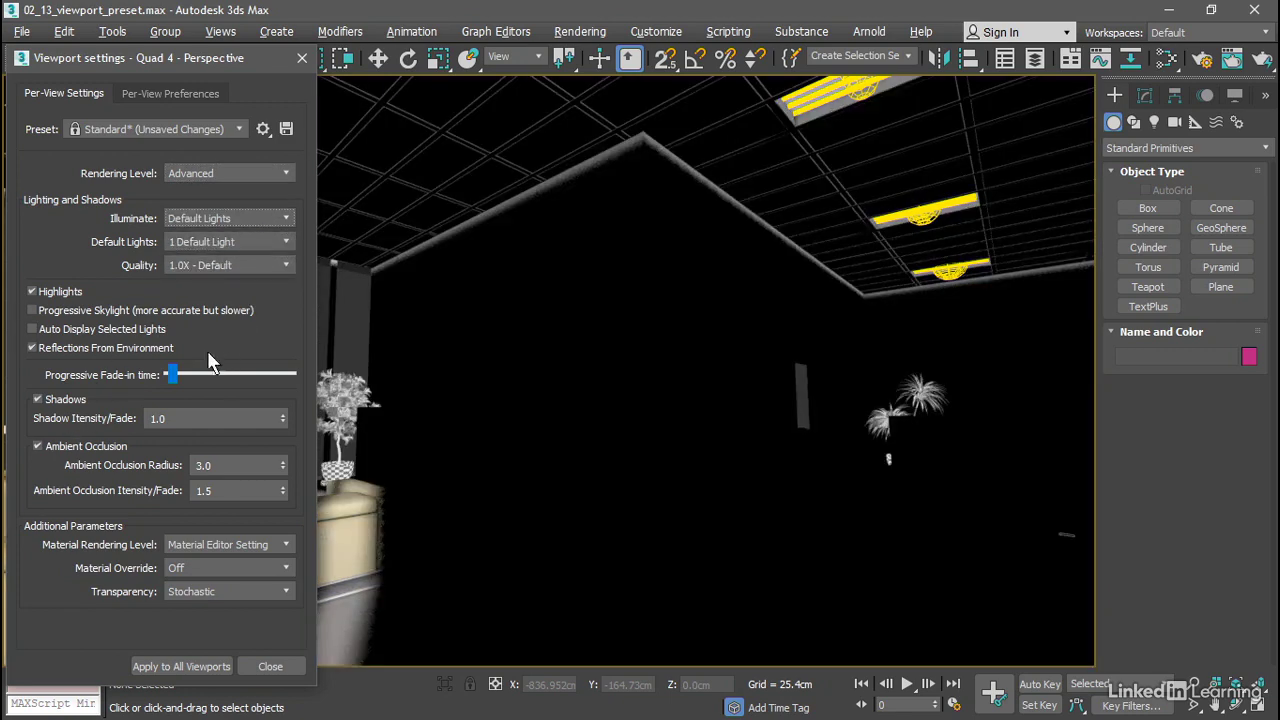
pyautogui.click(37, 400)
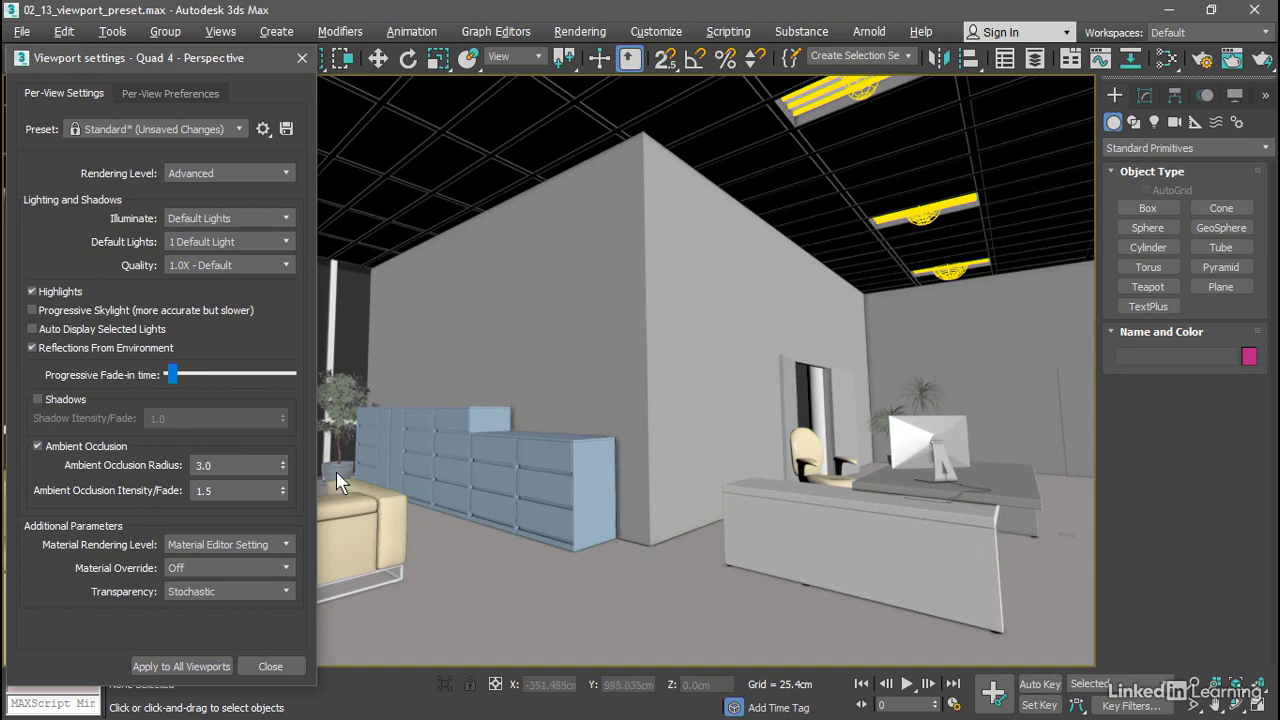
# - Set the Ambient Occlusion radius to 20 and its intensity/fade to 1
pyautogui.moveTo(239, 466); pyautogui.dragTo(183, 465)
pyautogui.write('20')
pyautogui.moveTo(225, 490); pyautogui.dragTo(194, 490)
pyautogui.write('1')
pyautogui.press('Return')
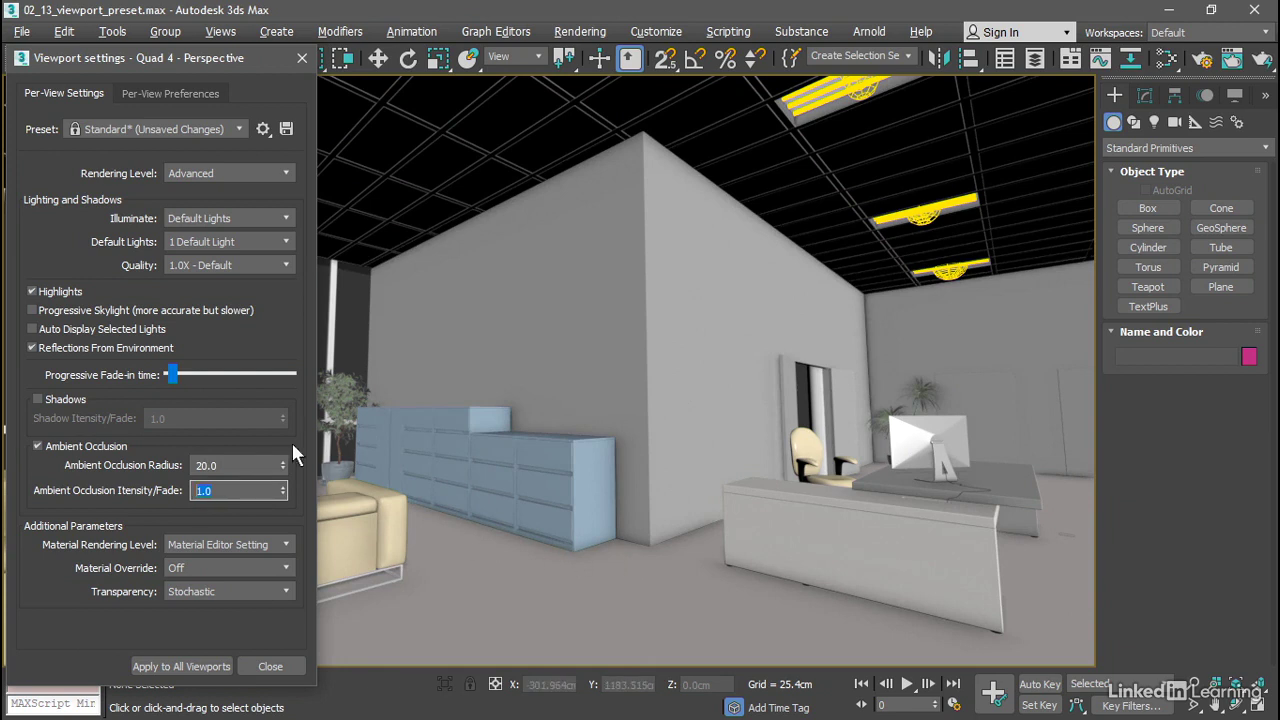
# - Turn Shadows back on and illuminate the viewport with scene lights
pyautogui.click(37, 397)
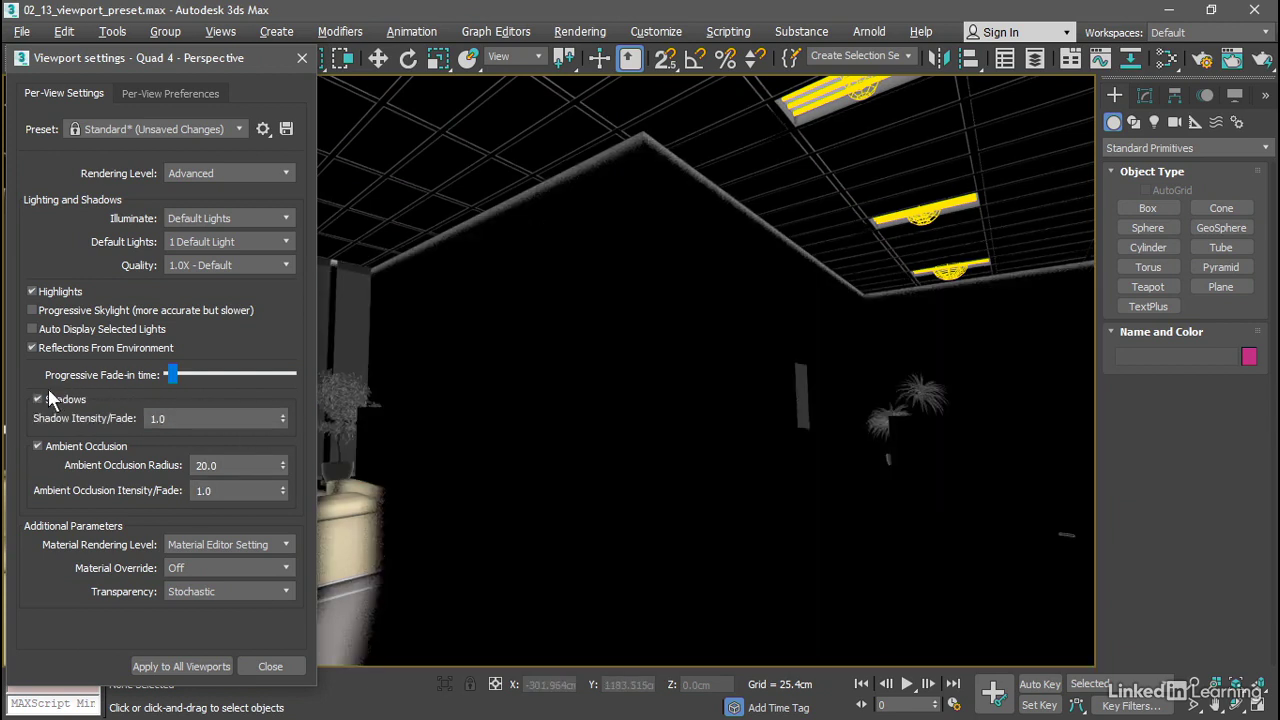
pyautogui.click(212, 217)
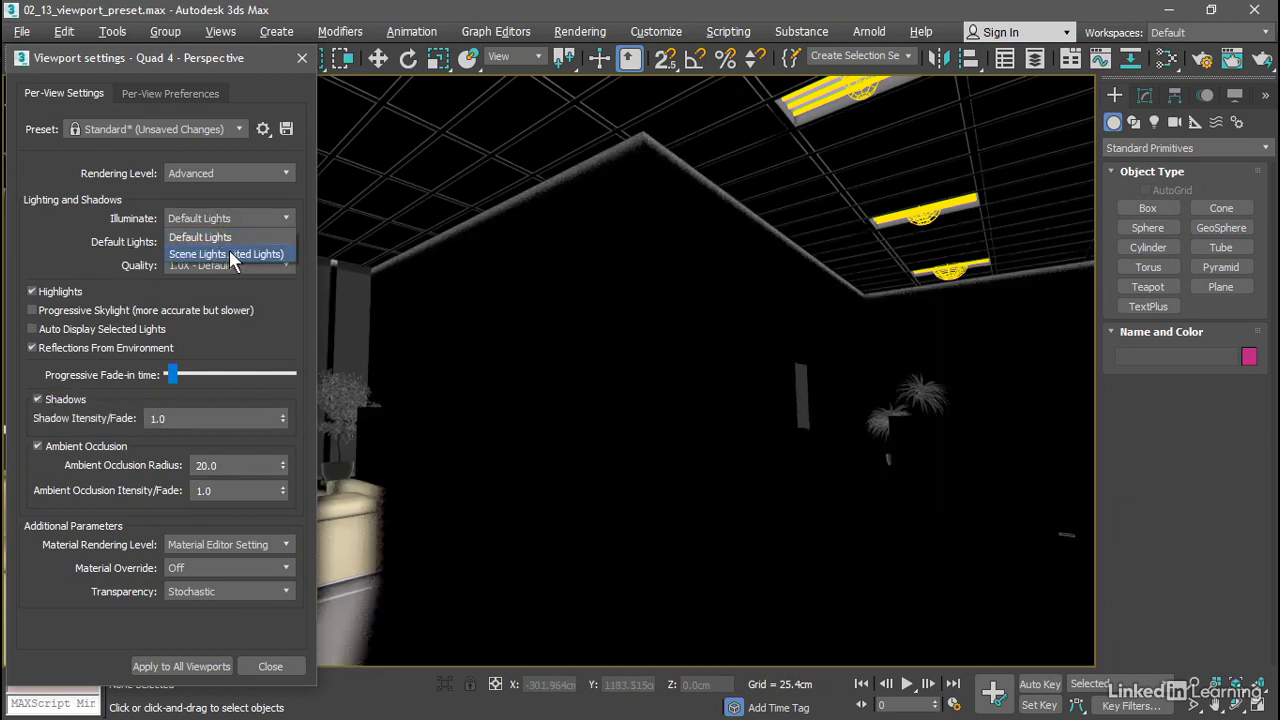
pyautogui.click(232, 253)
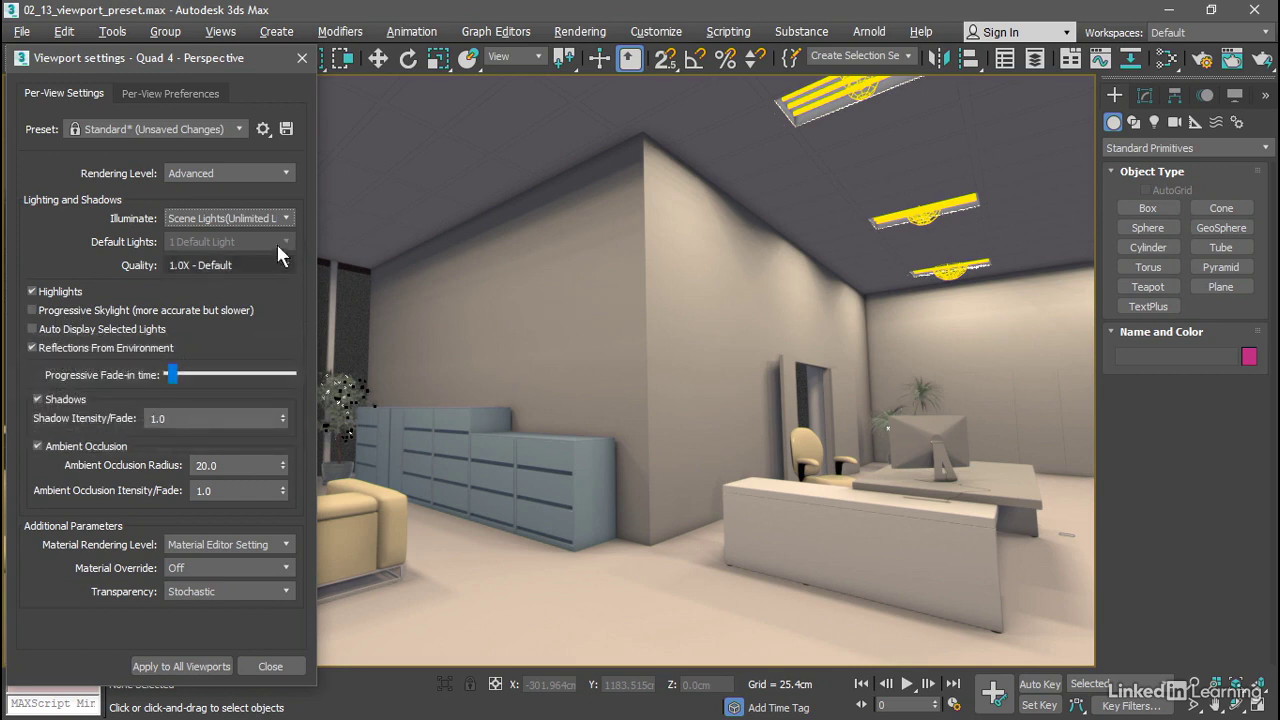
# - Enable Progressive Skylight to compare the viewport lighting, and disable it again
pyautogui.moveTo(152, 70); pyautogui.dragTo(1036, 78)
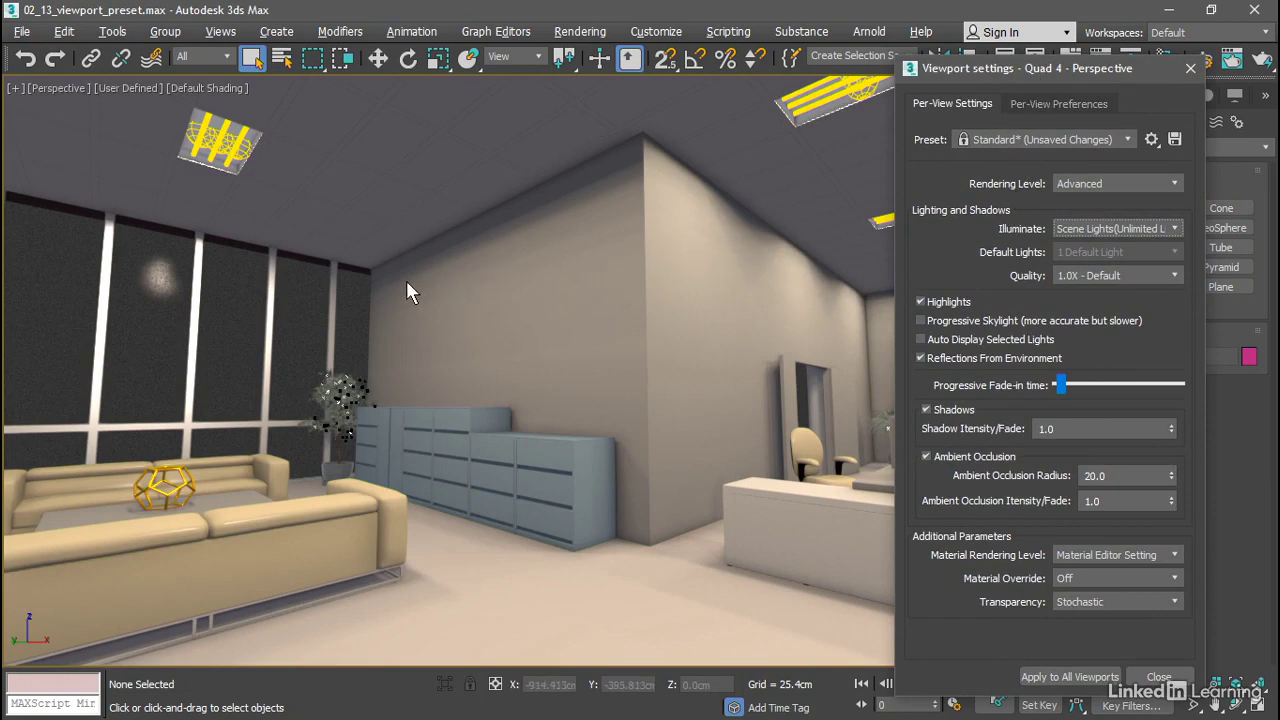
pyautogui.click(920, 320)
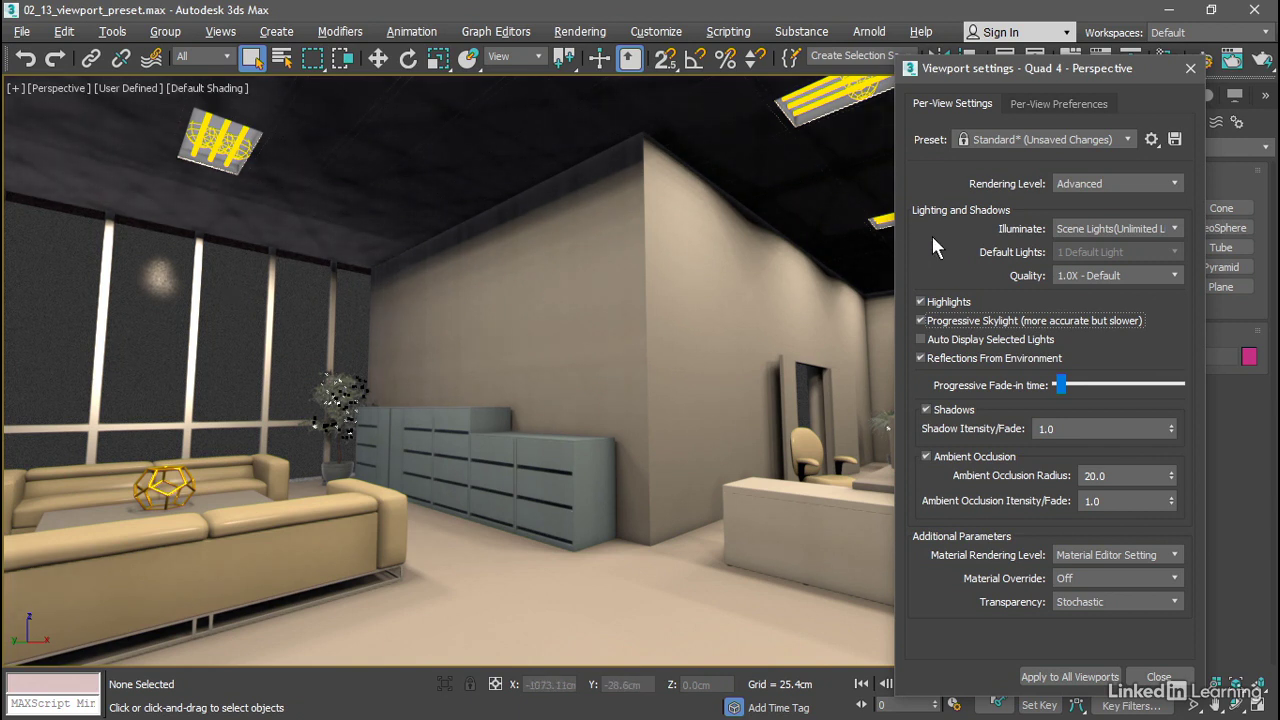
pyautogui.click(921, 320)
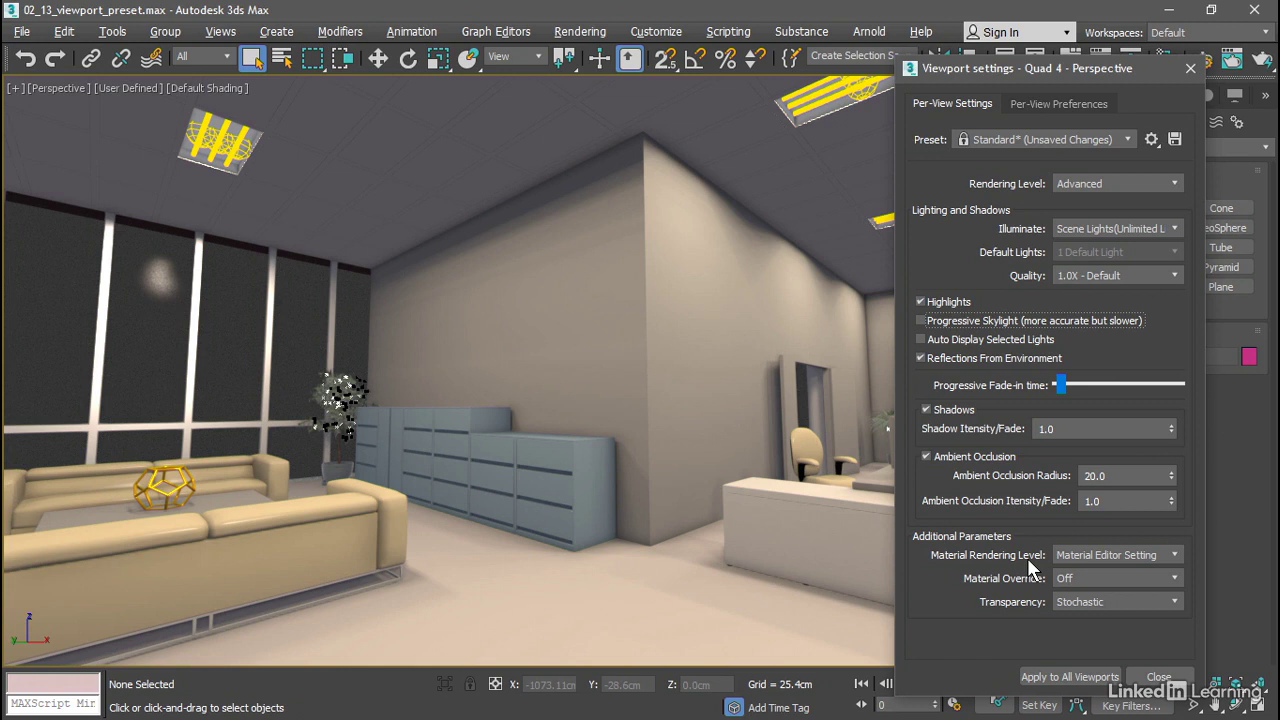
# - Set the Material Rendering Level to Advanced Material
pyautogui.click(1078, 554)
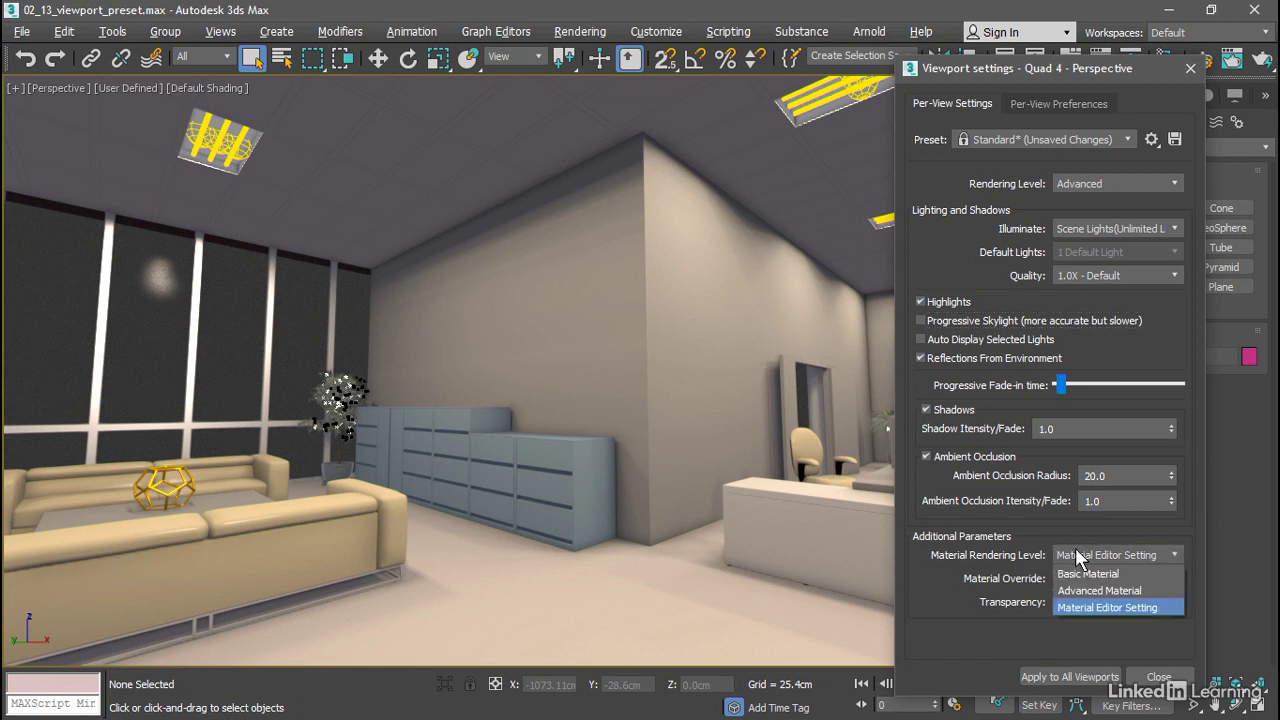
pyautogui.click(1147, 590)
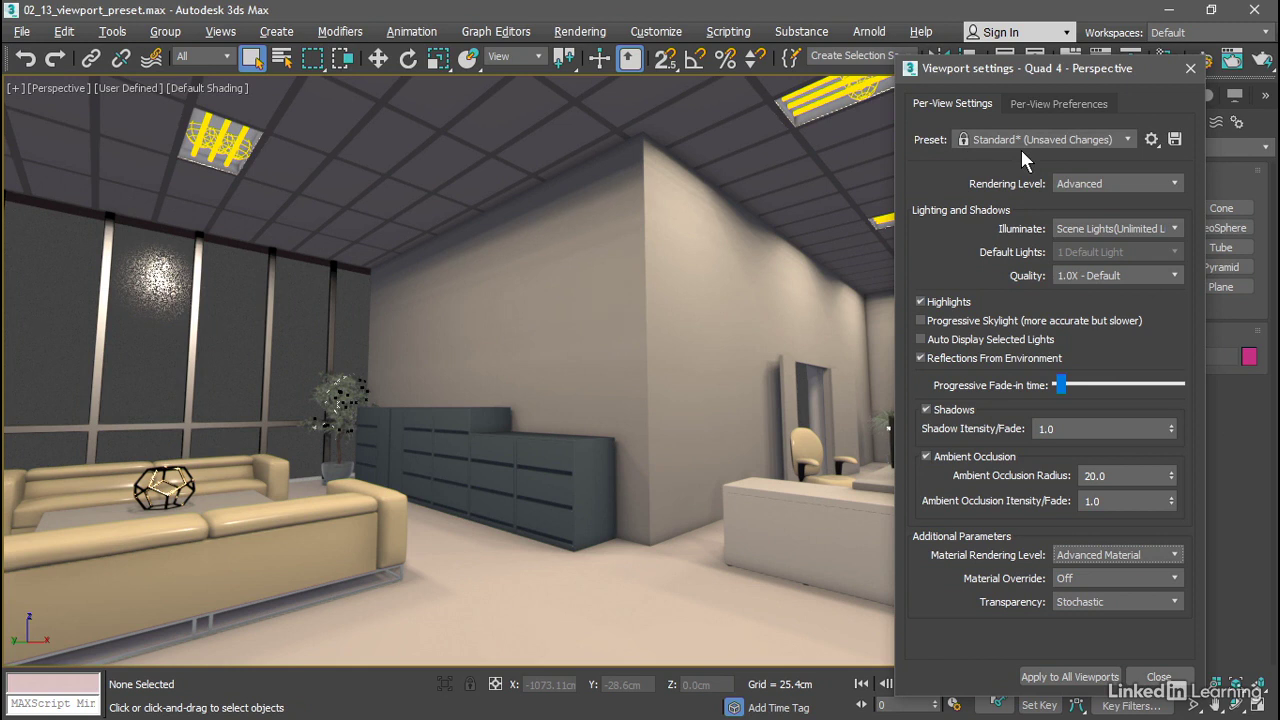
# - Start saving the viewport settings as a new preset file and choose the Desktop's Exercise Files > renderPresets folder as its location
pyautogui.click(1152, 140)
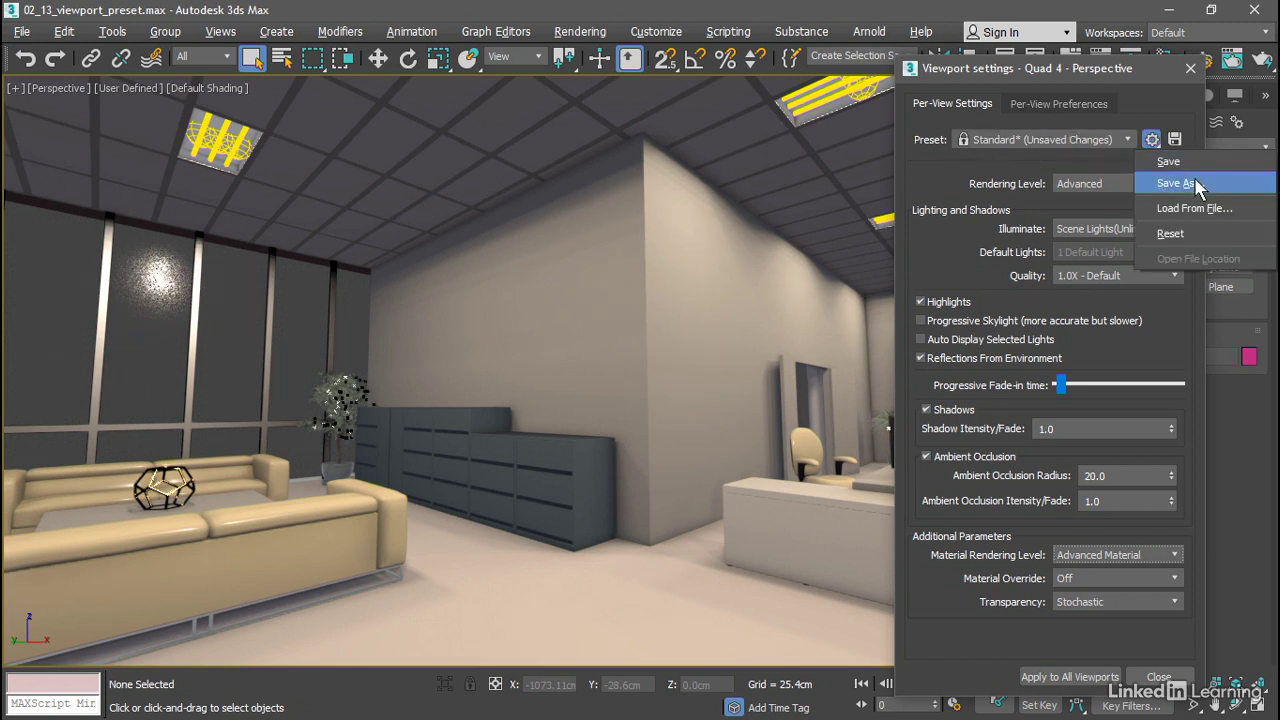
pyautogui.click(1175, 183)
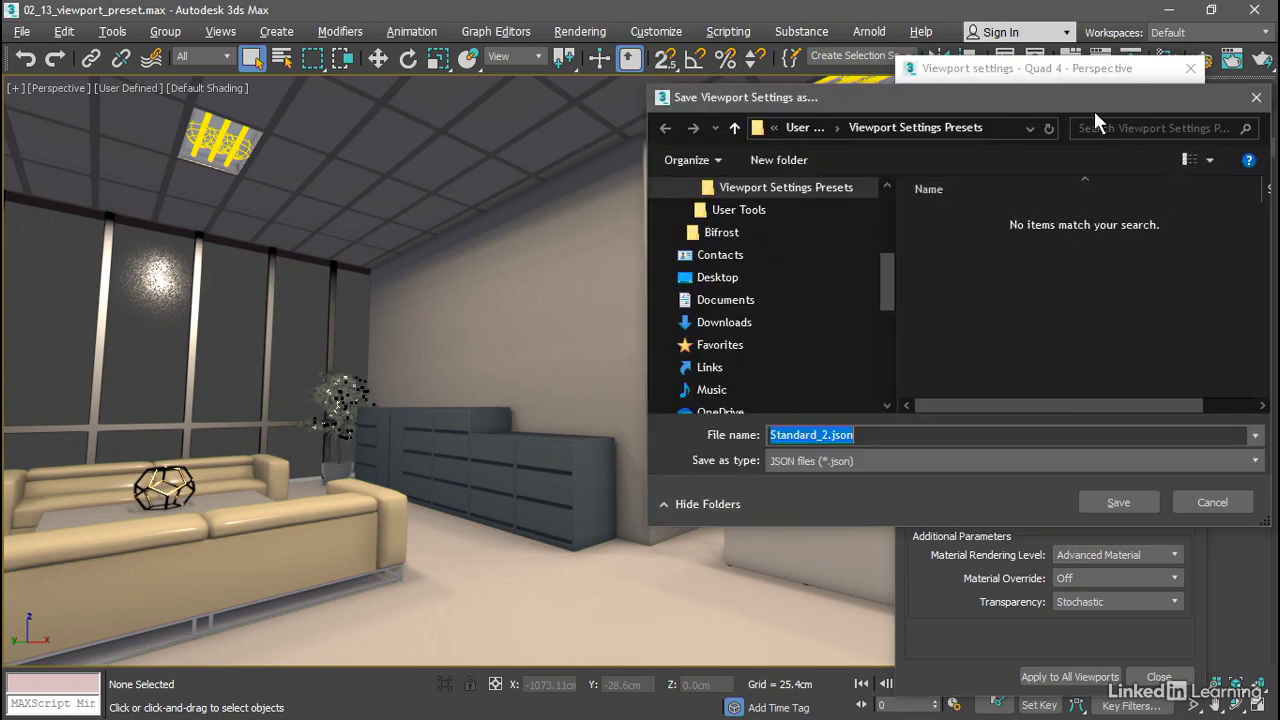
pyautogui.moveTo(1076, 99); pyautogui.dragTo(902, 116)
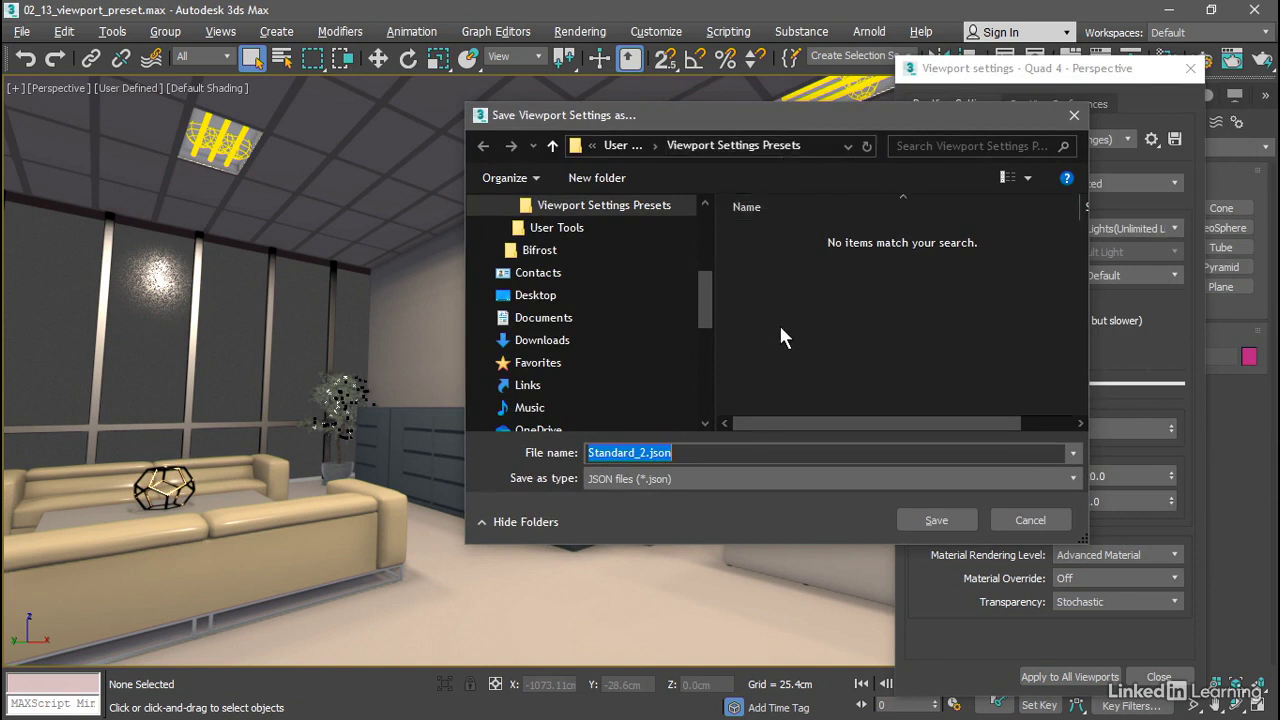
pyautogui.click(500, 296)
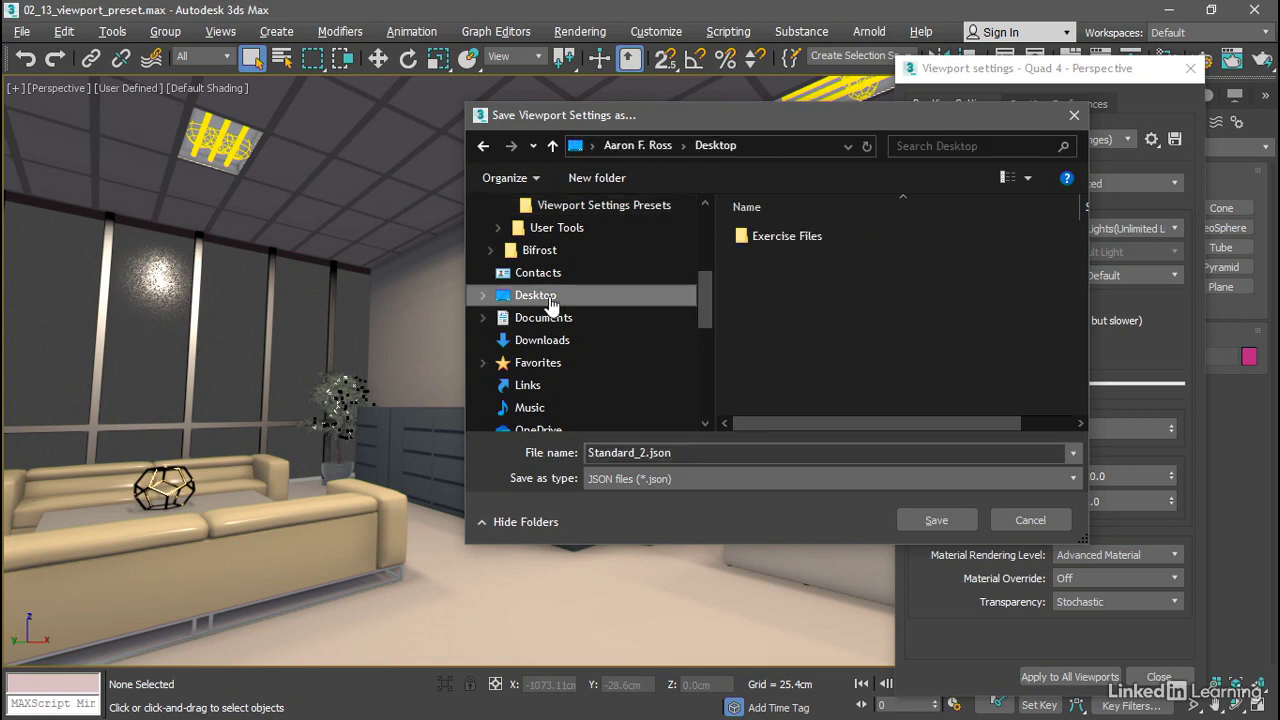
pyautogui.doubleClick(764, 235)
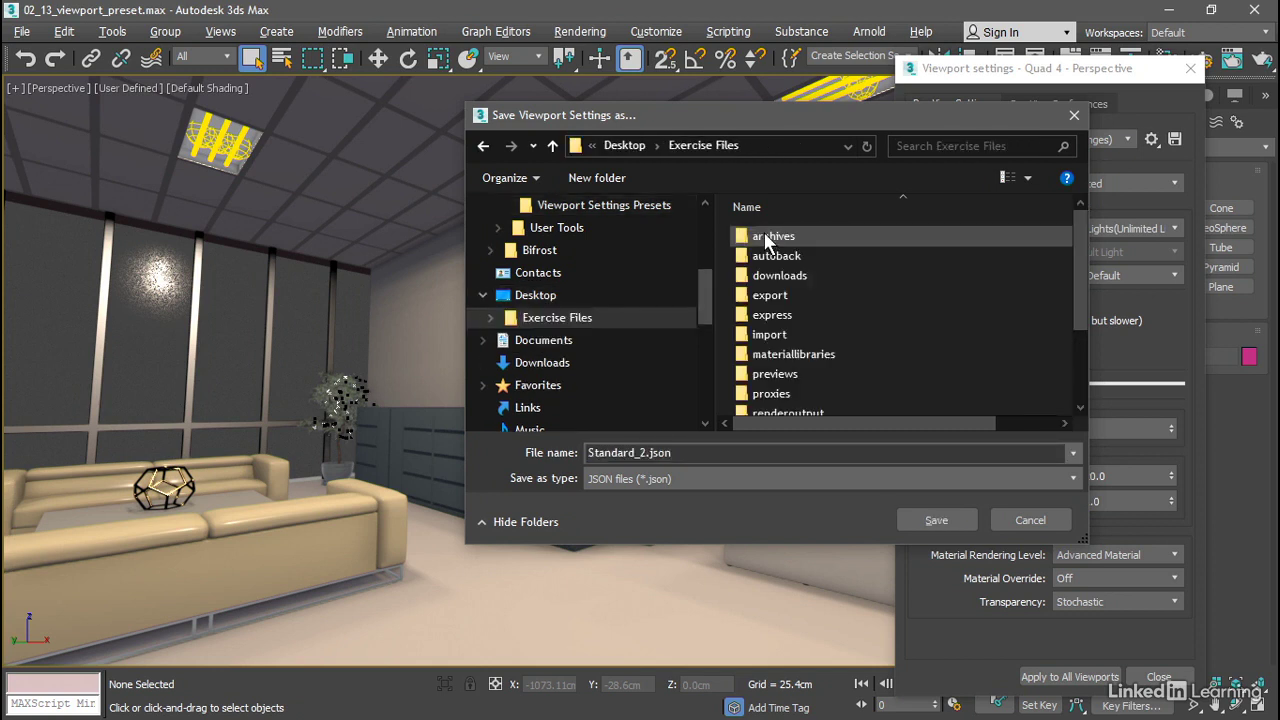
pyautogui.moveTo(1080, 258); pyautogui.dragTo(1084, 316)
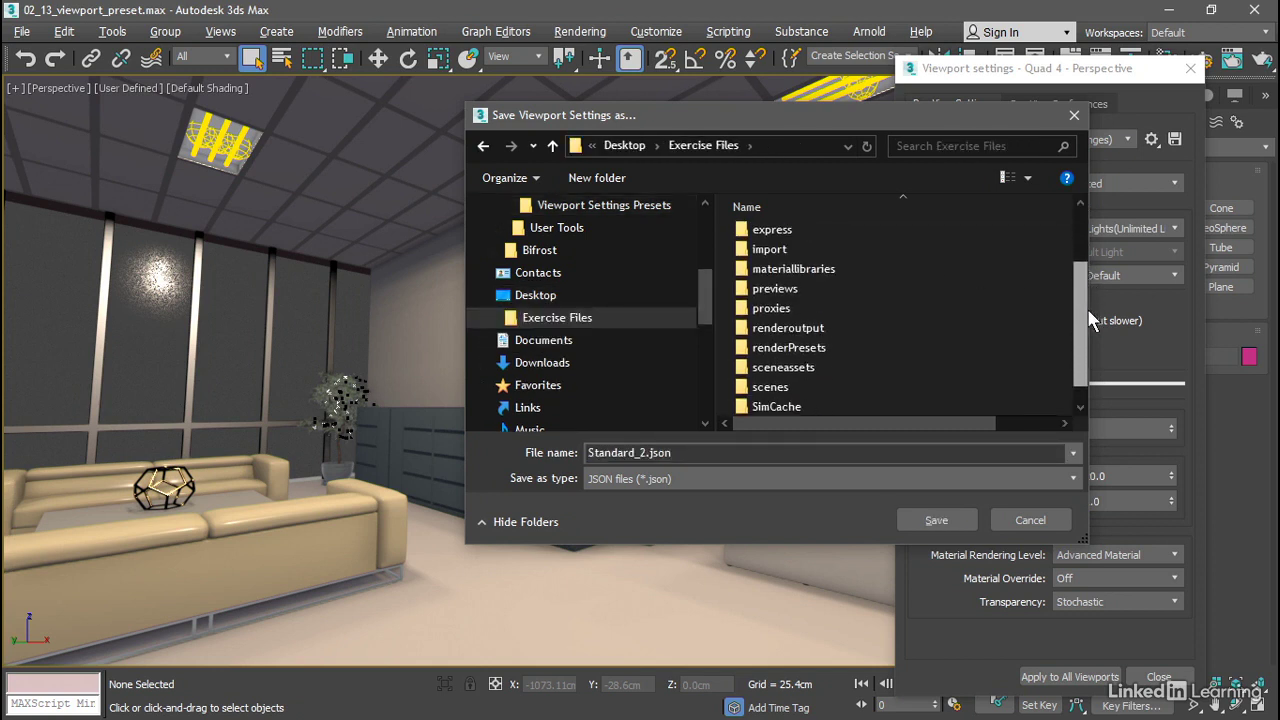
pyautogui.doubleClick(804, 347)
# - Name the preset file viewport_realistic.json, save it, and close the viewport settings
pyautogui.doubleClick(641, 455)
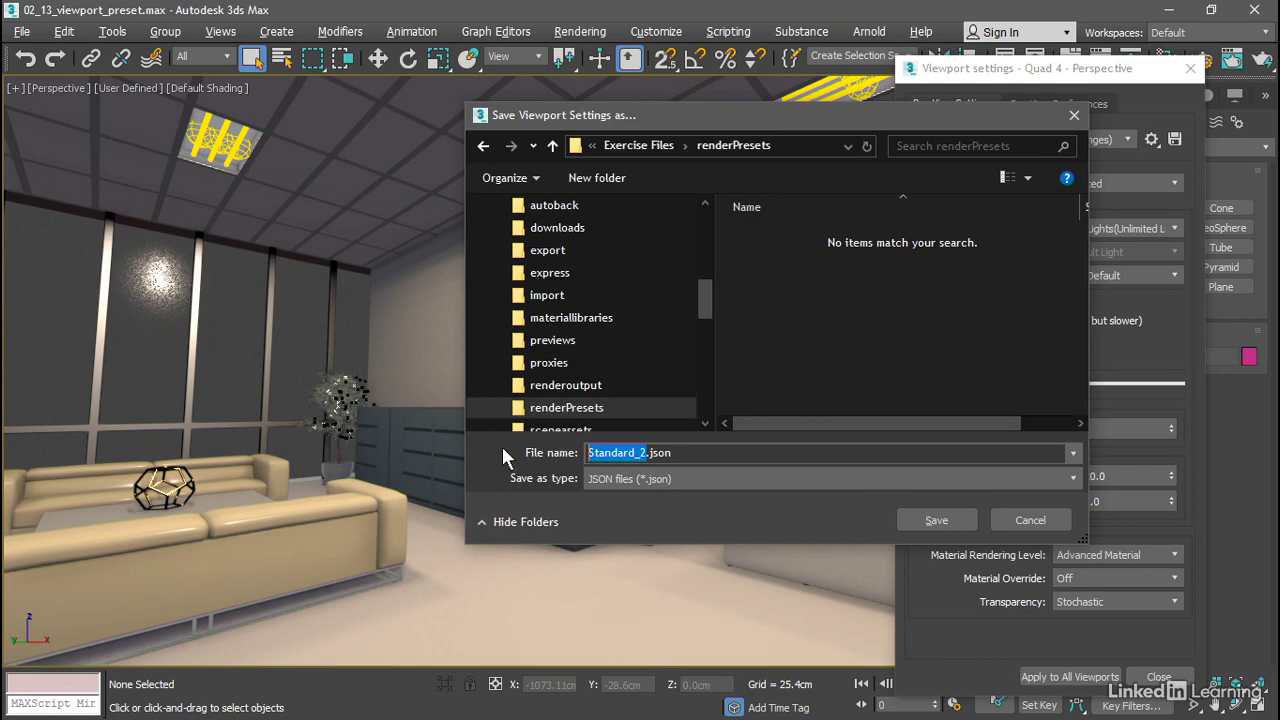
pyautogui.write('viewport_realistic')
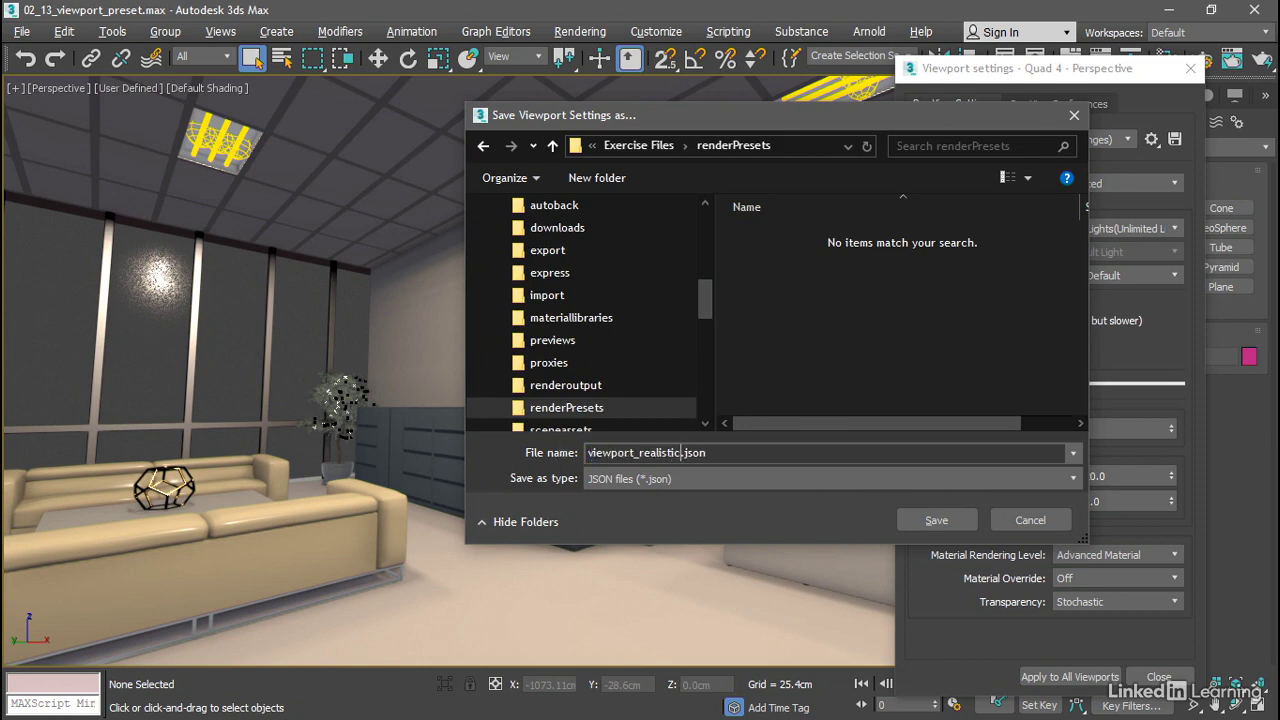
pyautogui.click(930, 517)
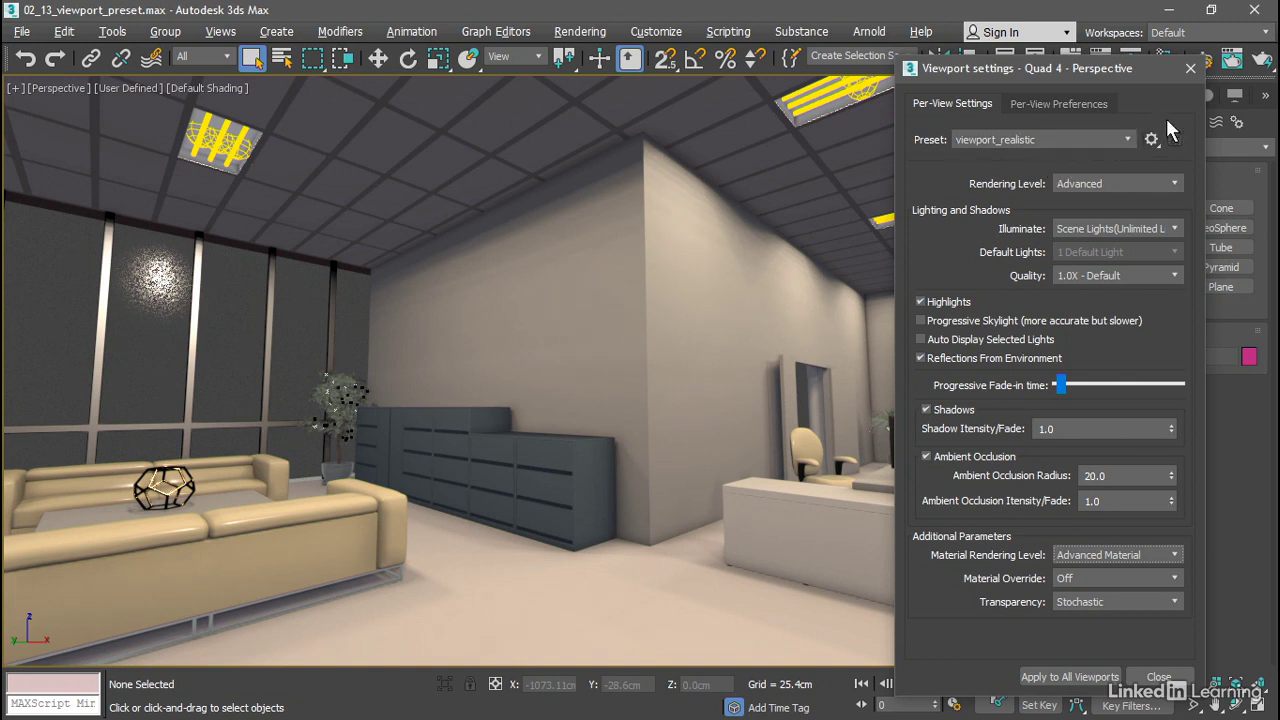
pyautogui.click(1189, 71)
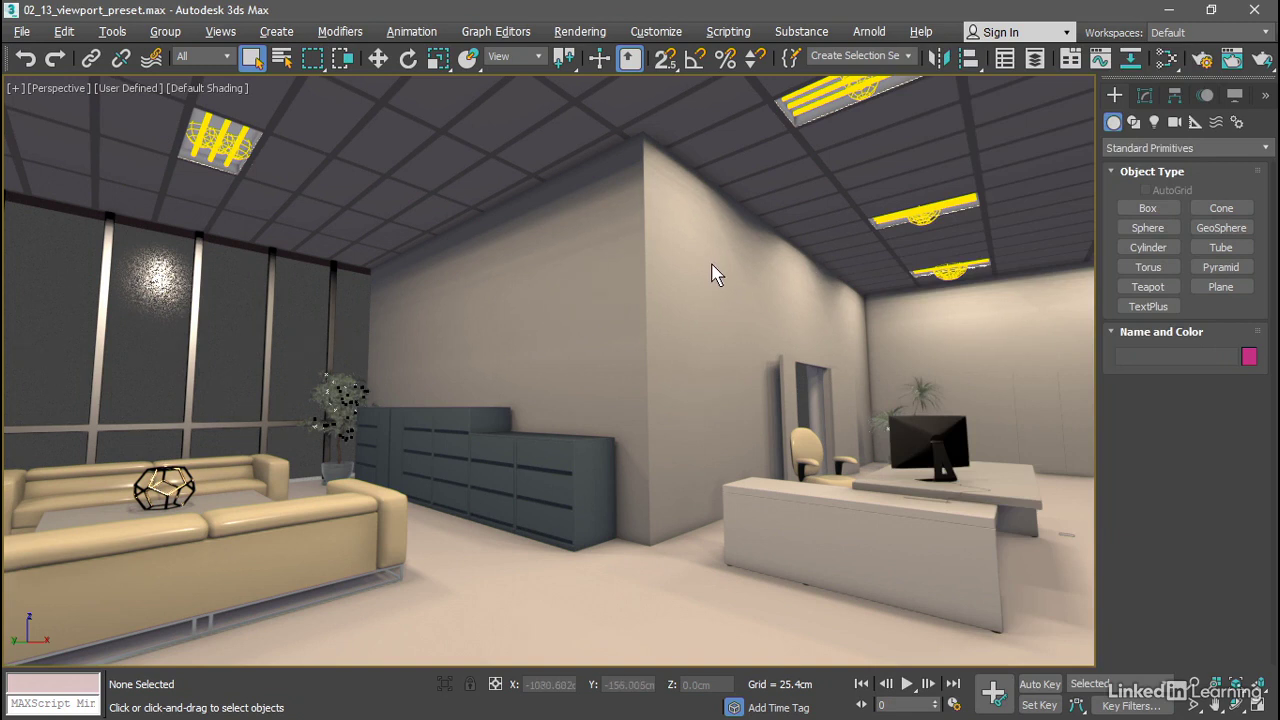
# - Set the perspective viewport's material display to Shaded Materials without Maps
pyautogui.click(124, 89)
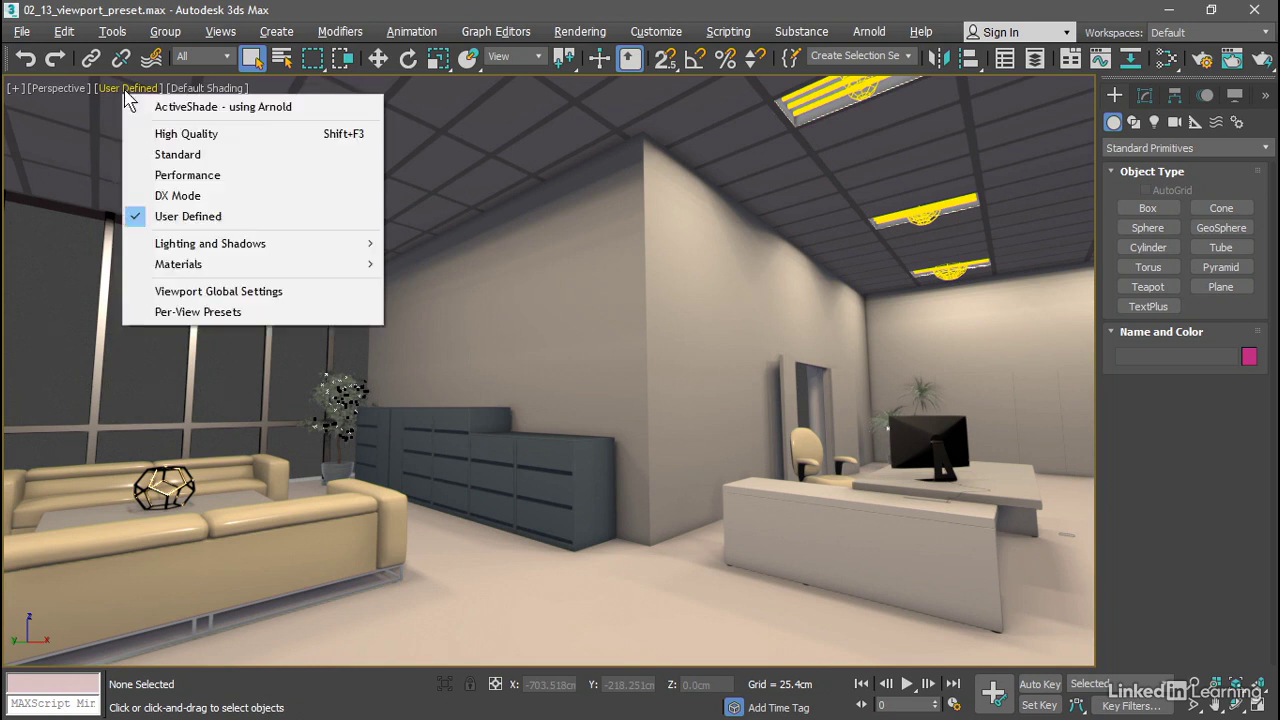
pyautogui.moveTo(203, 270)
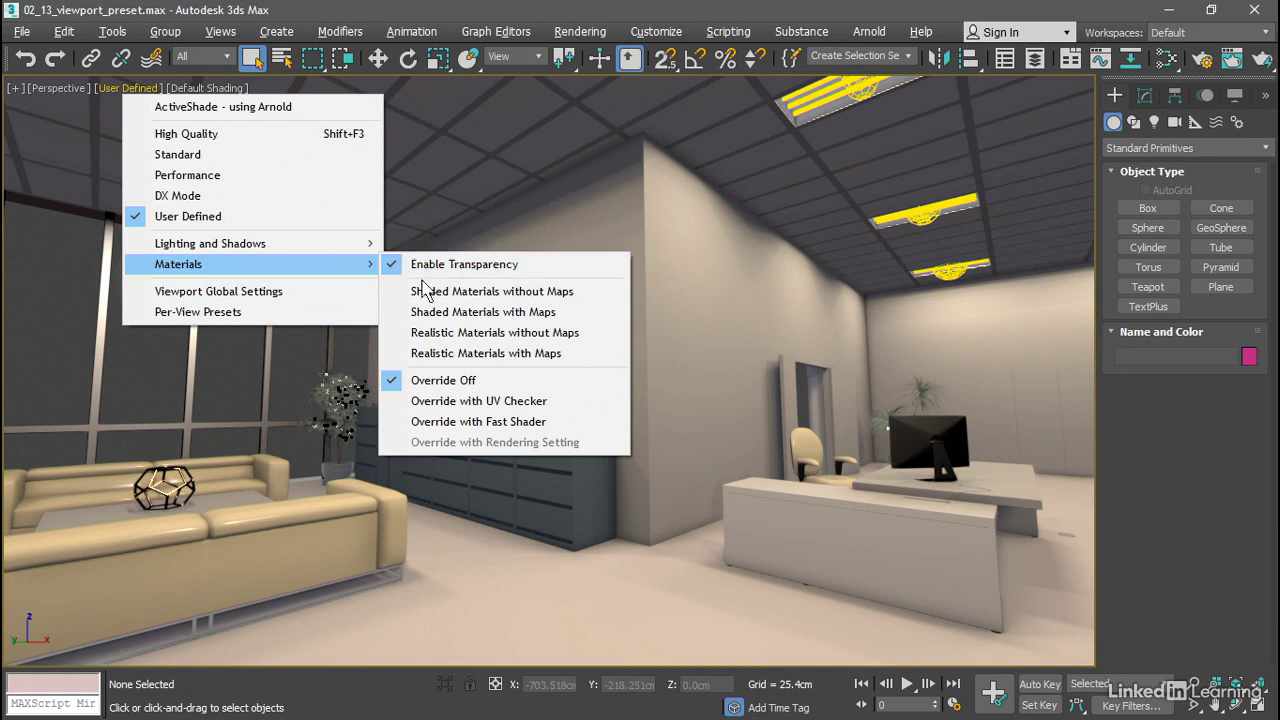
pyautogui.click(592, 296)
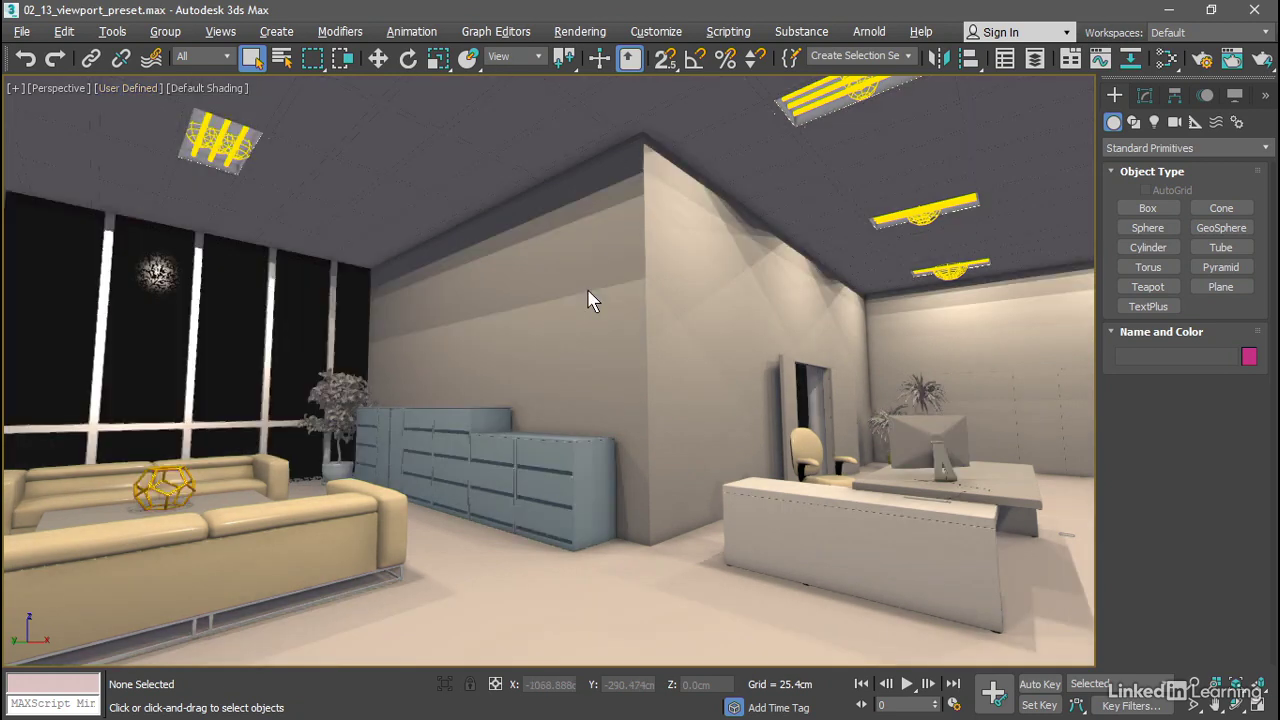
# - Set the perspective viewport's material display to Realistic Materials with Maps
pyautogui.click(143, 88)
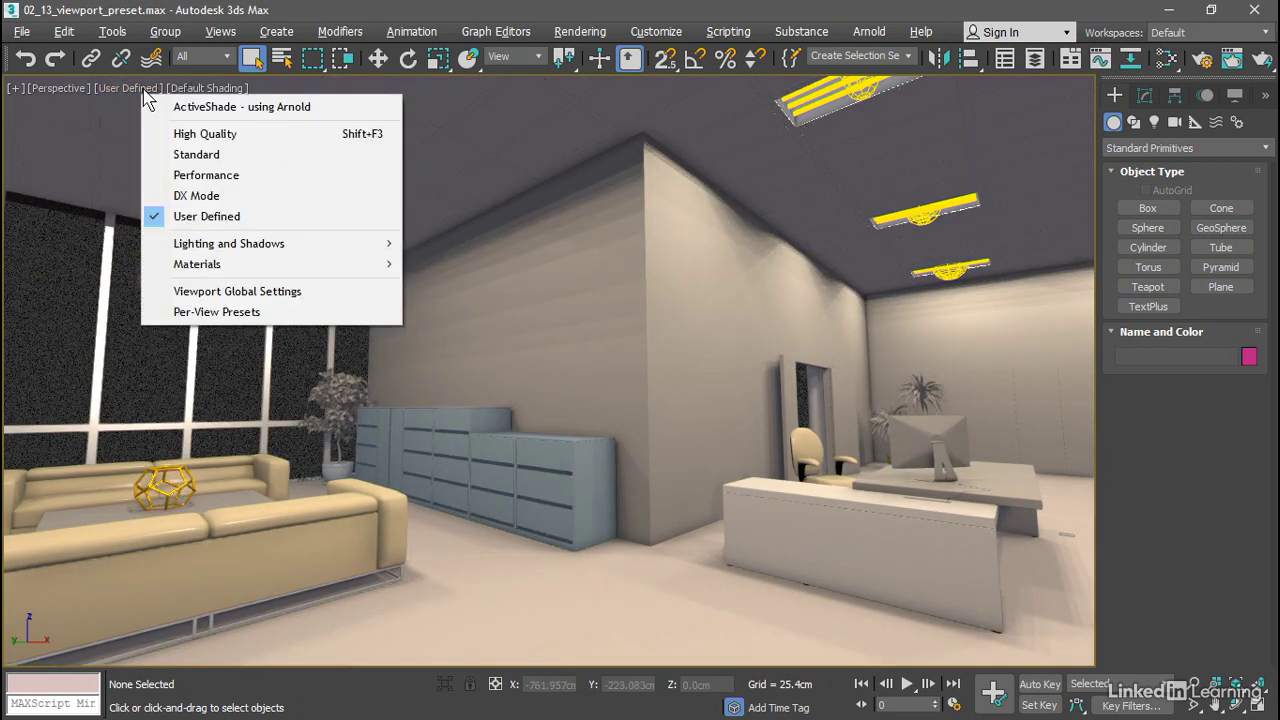
pyautogui.moveTo(259, 272)
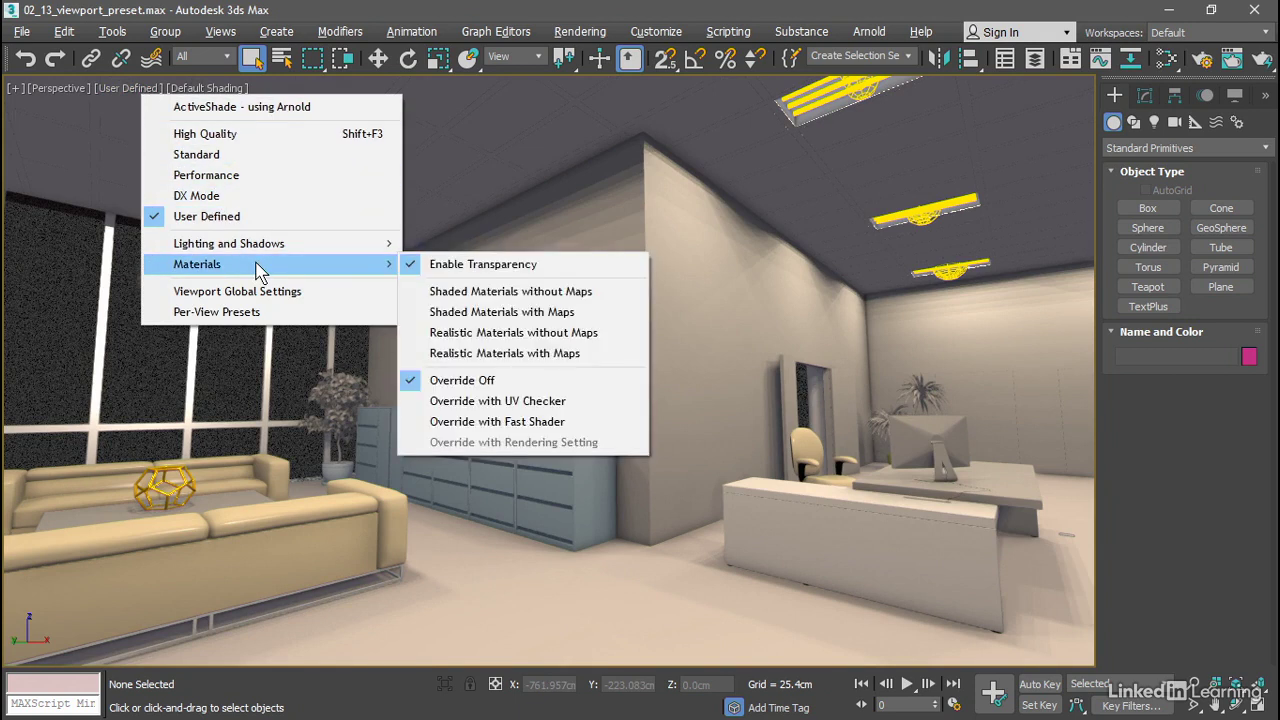
pyautogui.click(620, 362)
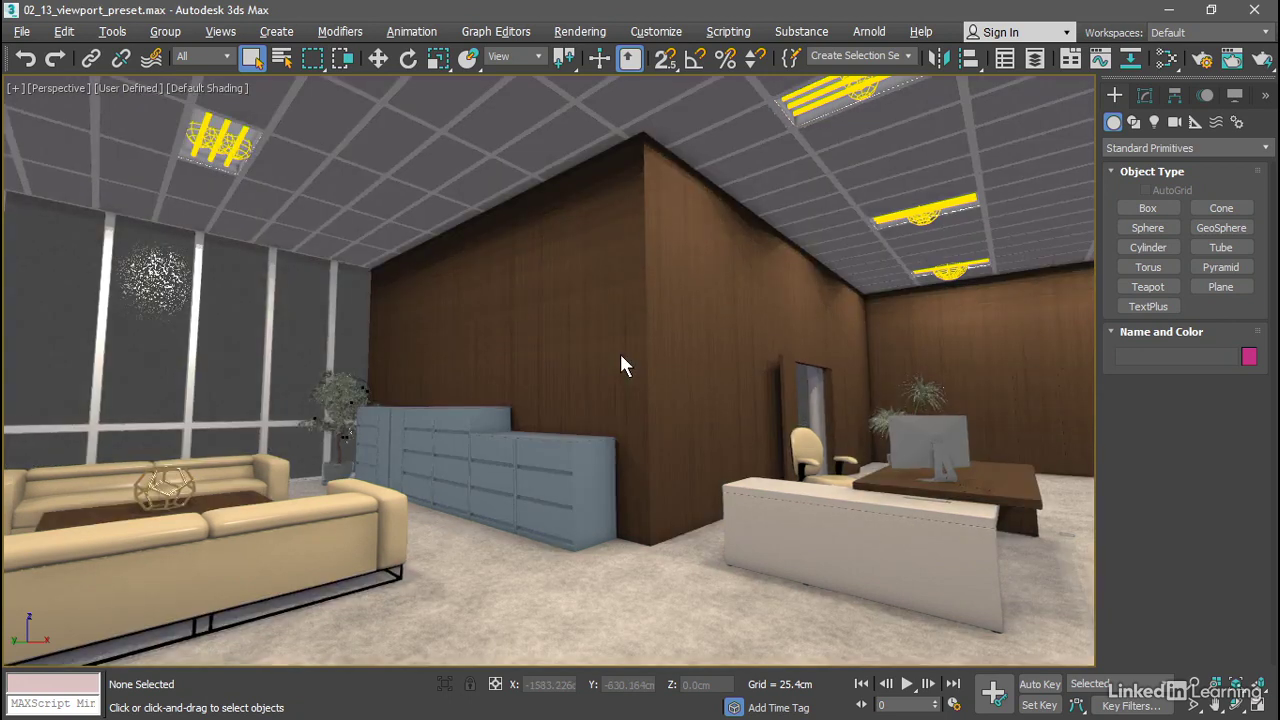